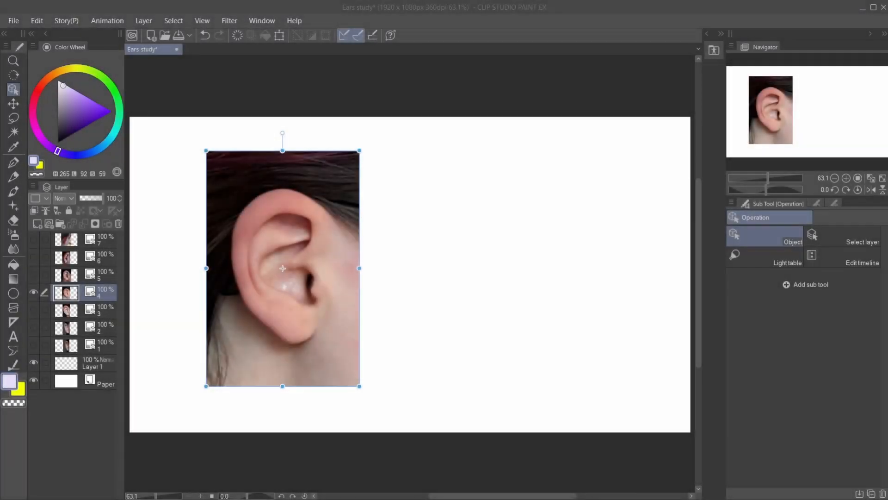
- Switch to the Turnip pen and change the drawing colour's hue to red
left_click(294, 13)
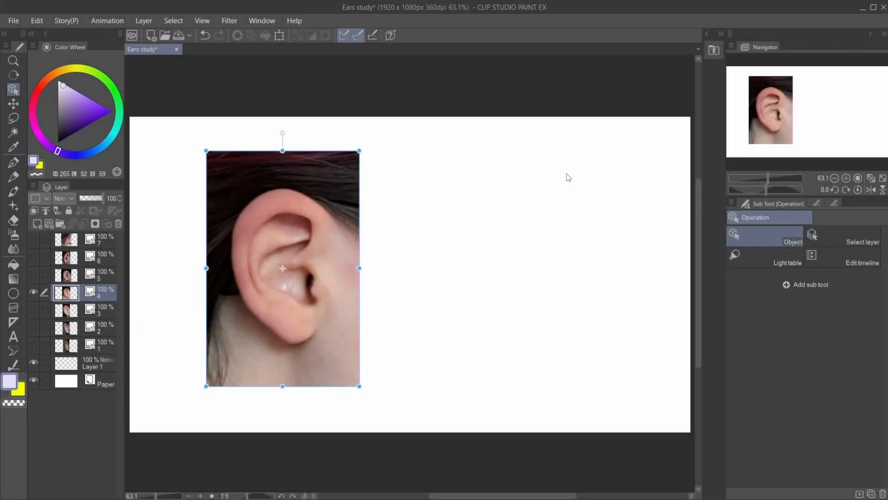
left_click(13, 163)
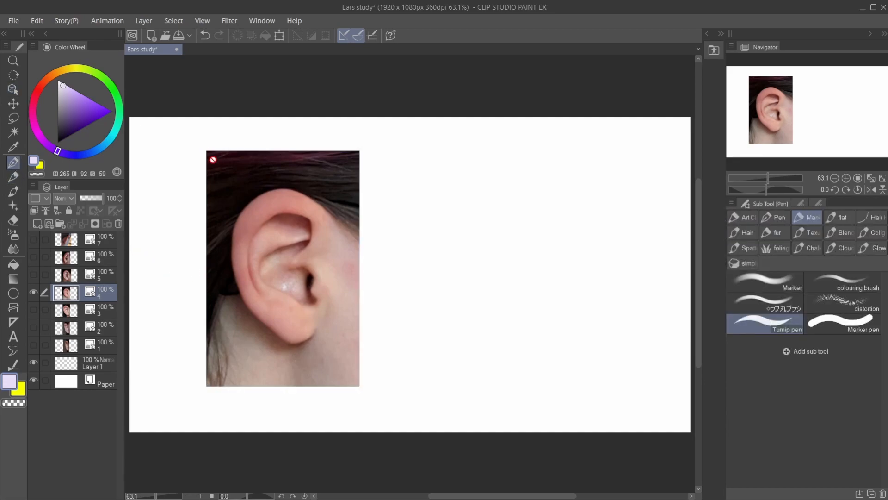
left_click(40, 88)
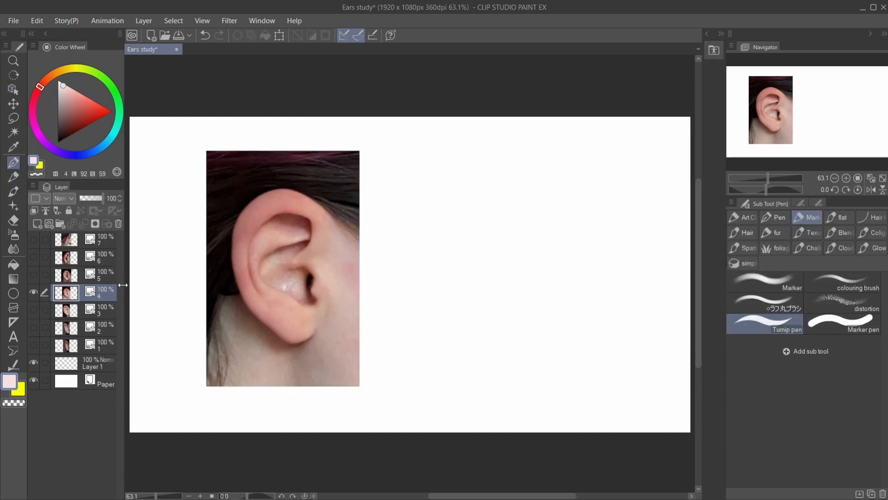
- Create a layer folder, move the seven ear photo layers into it and collapse it
left_click(66, 239)
left_click(60, 224)
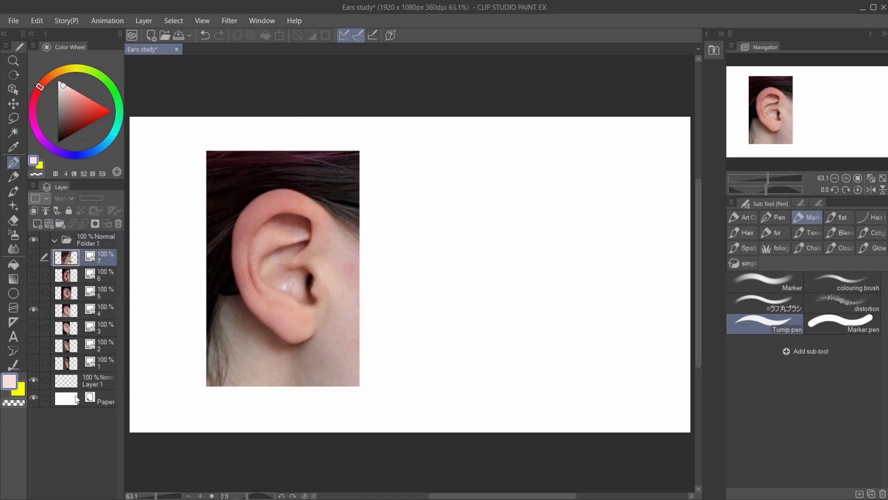
left_click(69, 365, "shift")
left_click_drag(81, 316, 71, 242)
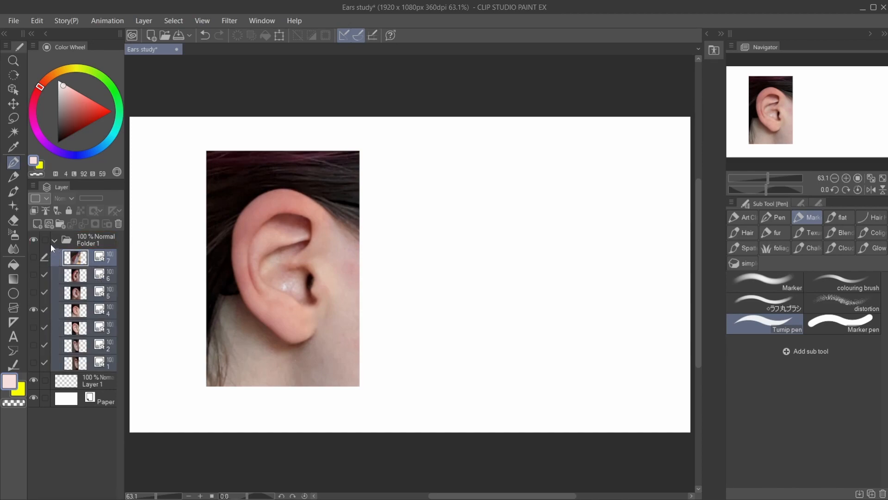
left_click(56, 240)
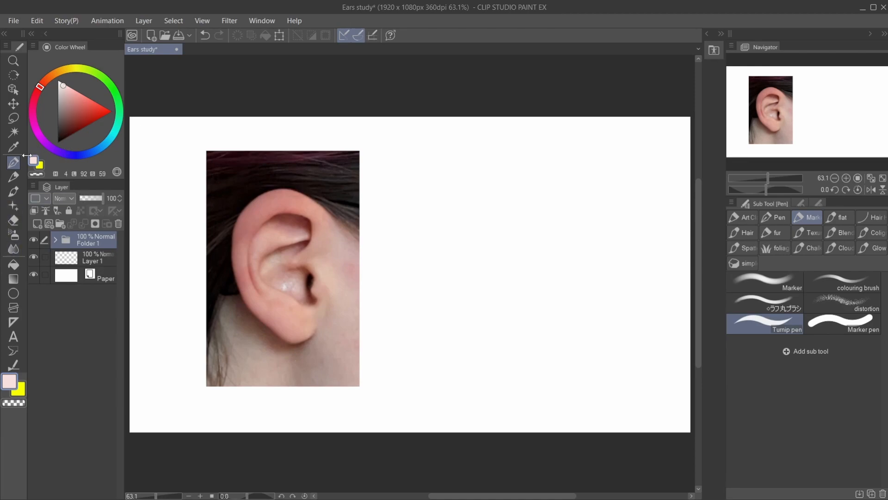
- Add a raster layer and paint a bright red and a bright blue swatch on the white canvas above the area beside the photo
left_click_drag(81, 105, 166, 115)
left_click(37, 223)
left_click_drag(490, 161, 482, 209)
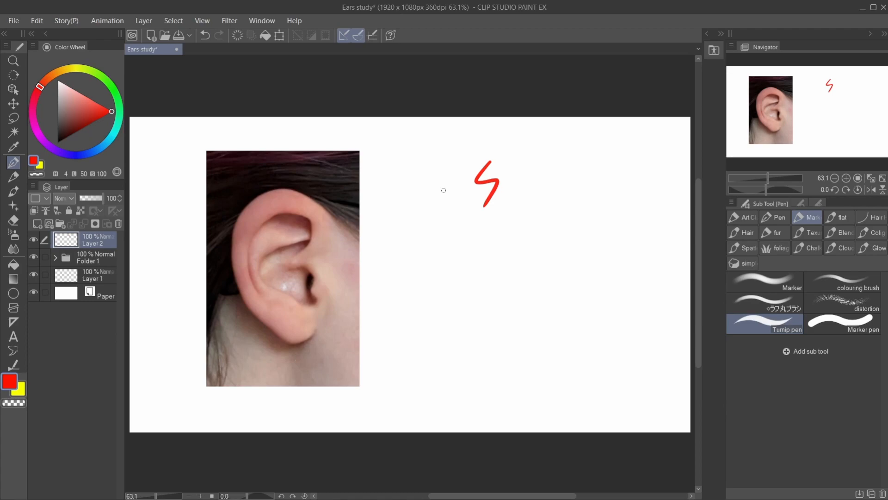
key("ctrl+z")
mouse_move(453, 132)
left_mouse_down()
mouse_move(445, 123)
mouse_move(437, 139)
mouse_move(446, 134)
left_mouse_up()
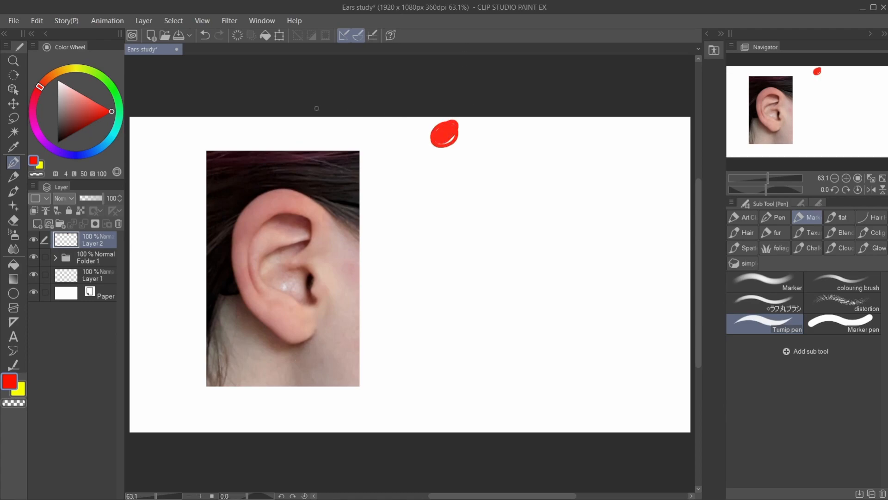
left_click_drag(97, 153, 80, 154)
left_click_drag(492, 137, 488, 131)
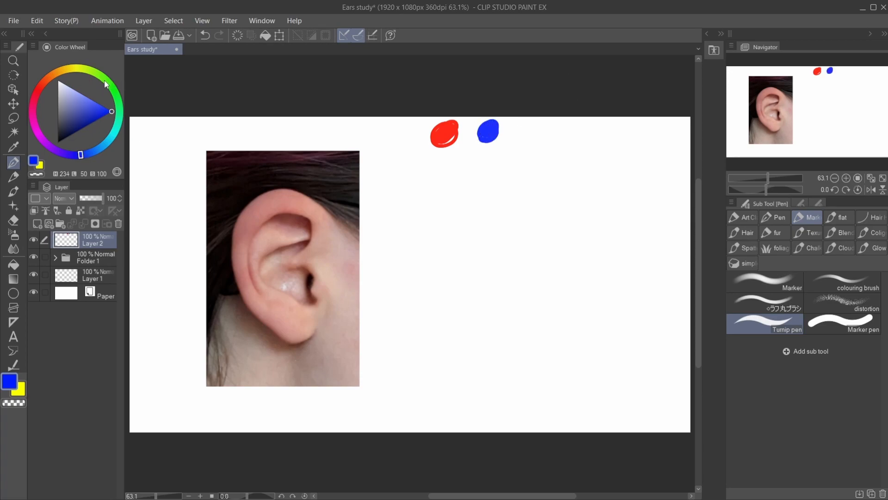
left_click_drag(92, 73, 72, 68)
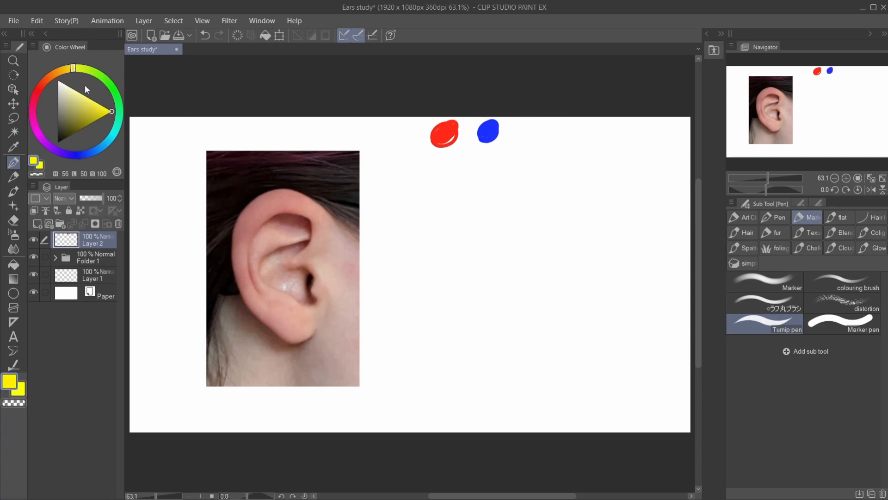
left_click_drag(525, 129, 530, 129)
key("ctrl+z")
- Paint a bright green swatch beside the blue one
left_click_drag(121, 125, 116, 86)
mouse_move(528, 137)
left_mouse_down()
mouse_move(522, 132)
mouse_move(539, 124)
mouse_move(537, 135)
left_mouse_up()
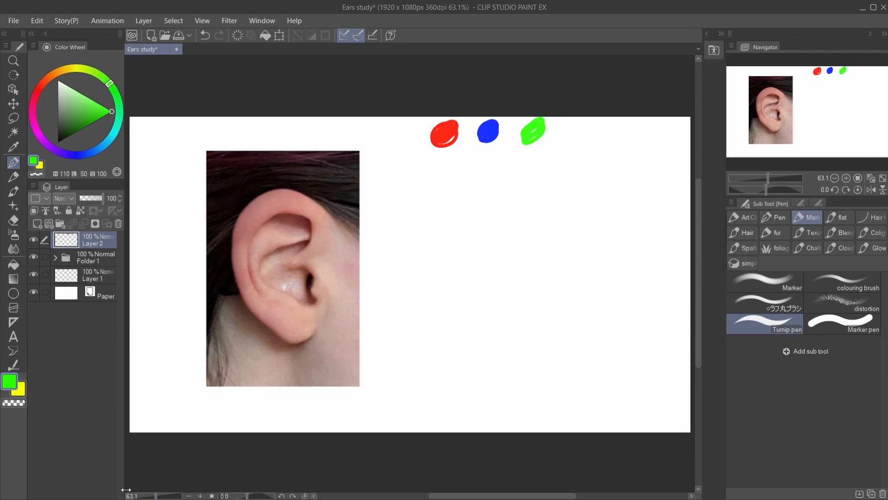
- On a new layer, trace the photographed ear's outer edge, inner rim and the contour around the ear canal in the sampled red
left_click(40, 221)
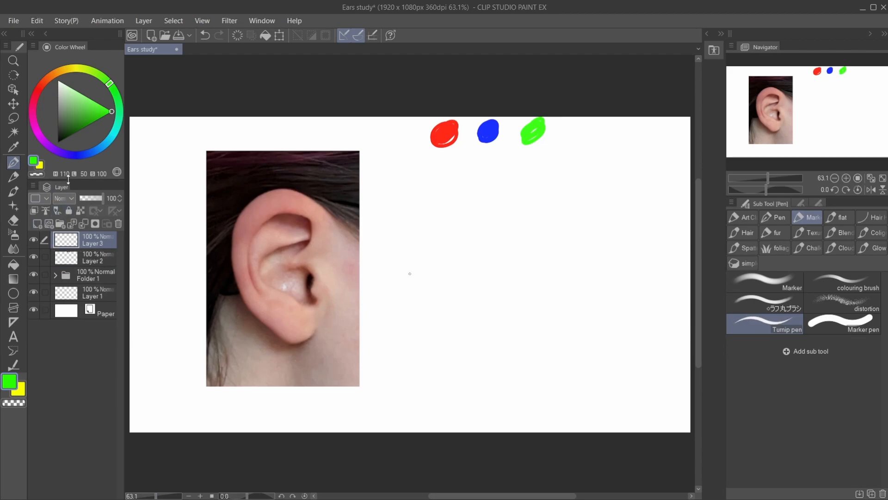
key("i")
left_click(456, 132)
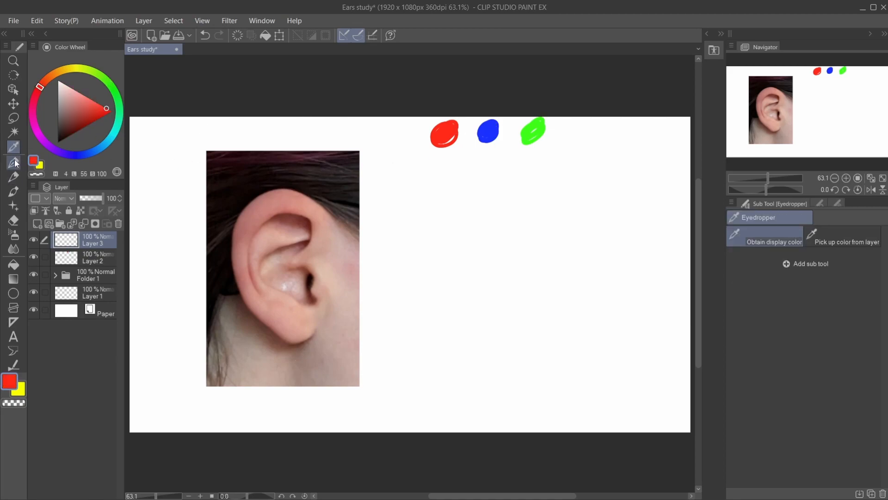
key("p")
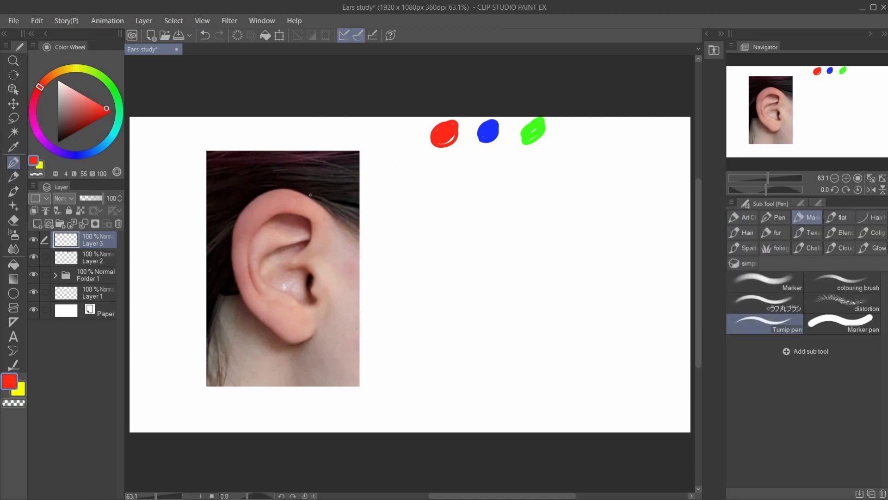
mouse_move(329, 217)
left_mouse_down()
mouse_move(309, 193)
mouse_move(256, 195)
mouse_move(230, 249)
mouse_move(241, 292)
mouse_move(269, 330)
mouse_move(313, 328)
left_mouse_up()
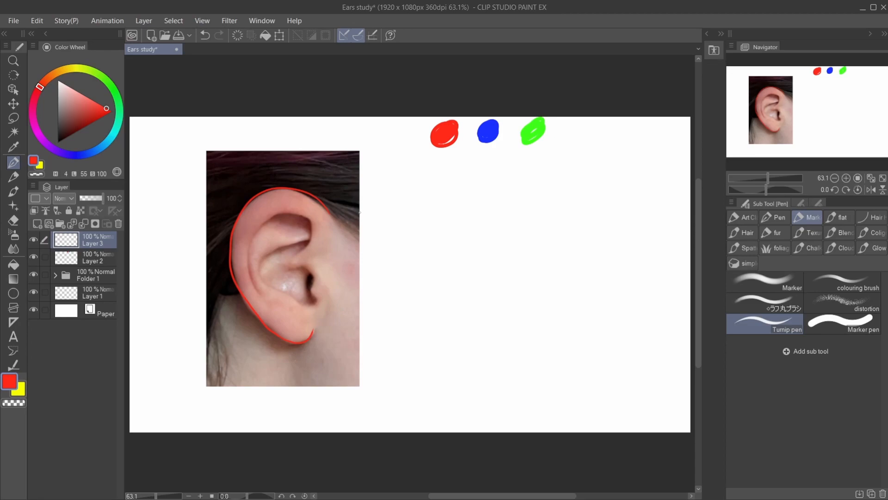
mouse_move(291, 256)
left_mouse_down()
mouse_move(305, 246)
mouse_move(309, 218)
mouse_move(264, 217)
mouse_move(249, 274)
mouse_move(257, 293)
left_mouse_up()
mouse_move(307, 268)
left_mouse_down()
mouse_move(316, 300)
mouse_move(268, 286)
left_mouse_up()
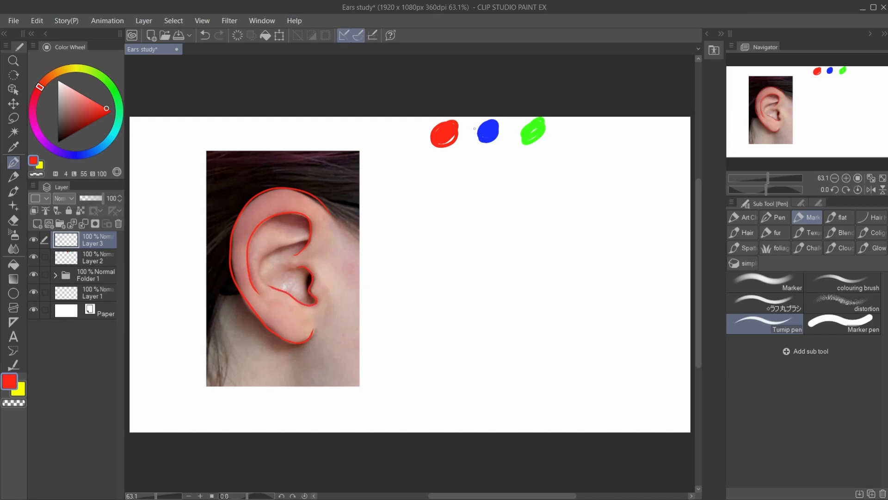
- Trace the inner fold curves inside the photographed ear in the blue sampled from the swatch
left_click(13, 147)
left_click(497, 129)
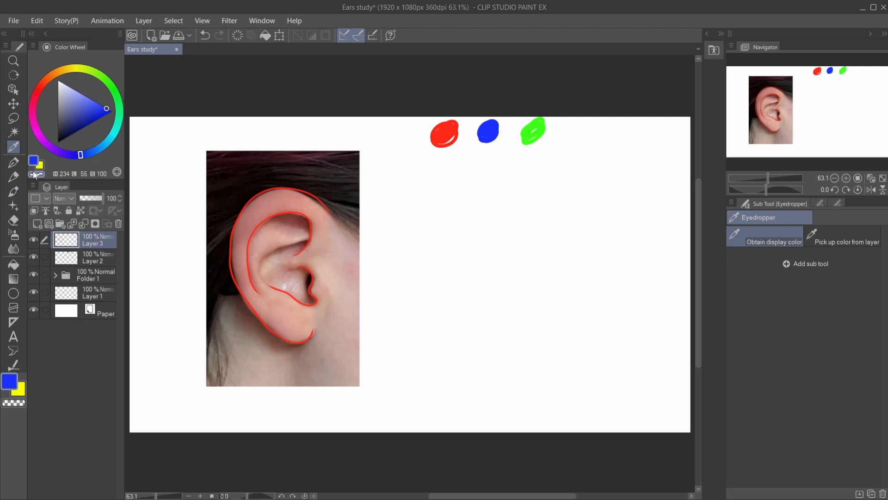
left_click(13, 163)
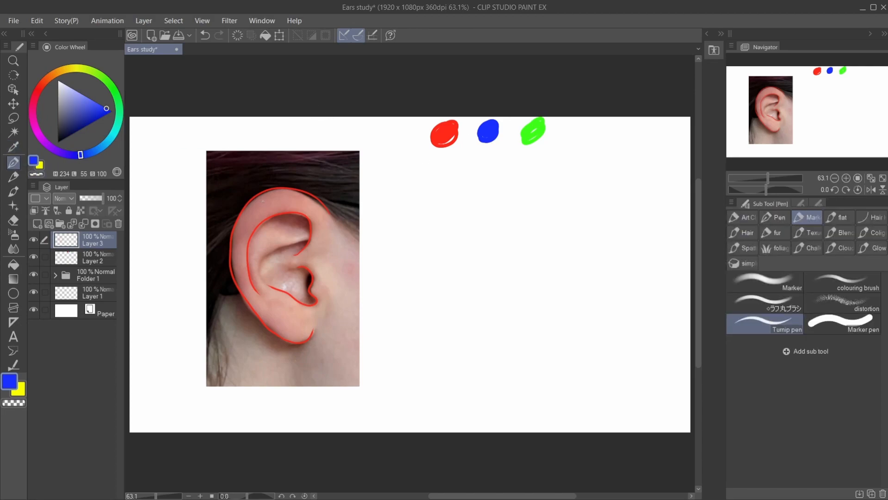
mouse_move(266, 285)
left_mouse_down()
mouse_move(267, 254)
mouse_move(304, 241)
mouse_move(264, 225)
mouse_move(249, 244)
left_mouse_up()
key("ctrl+z")
- Hatch the recessed hollows of the photographed ear in the sampled green, including the small upper hollow and the area beside the ear canal
left_click(37, 224)
key("i")
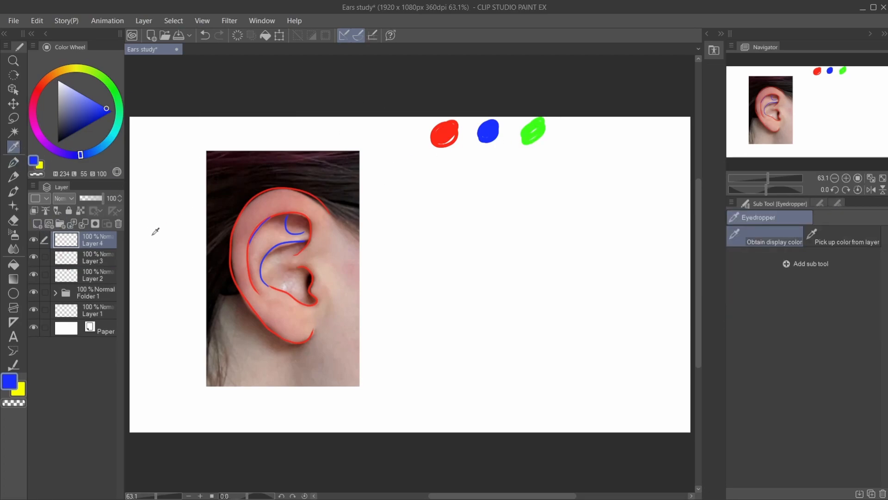
key("ctrl+z")
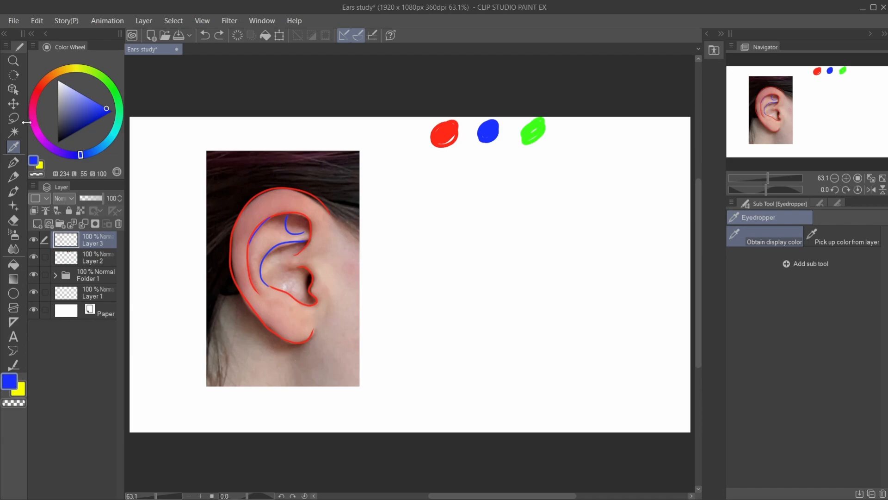
left_click(534, 128)
key("p")
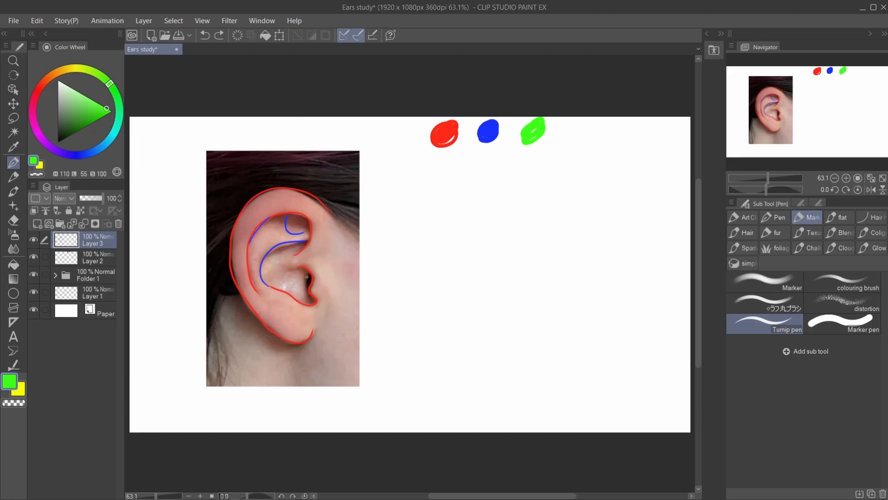
mouse_move(308, 274)
left_mouse_down()
mouse_move(306, 289)
mouse_move(266, 261)
mouse_move(274, 259)
left_mouse_up()
mouse_move(291, 242)
left_mouse_down()
mouse_move(268, 280)
mouse_move(301, 287)
left_mouse_up()
left_click_drag(306, 283, 302, 302)
left_click_drag(287, 215, 297, 226)
left_click_drag(294, 217, 303, 230)
left_click_drag(300, 221, 307, 234)
- Hatch the raised inner fold between the rim and the green hollows in the sampled blue
key("i")
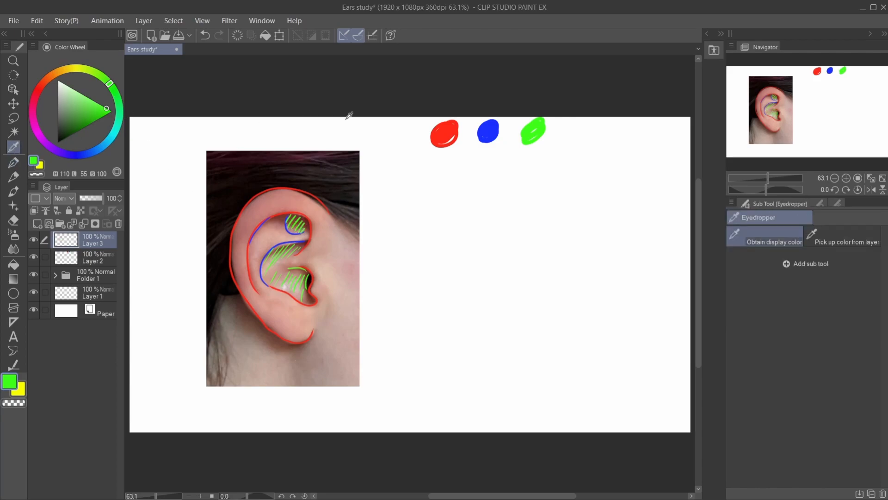
left_click(494, 128)
left_click(19, 163)
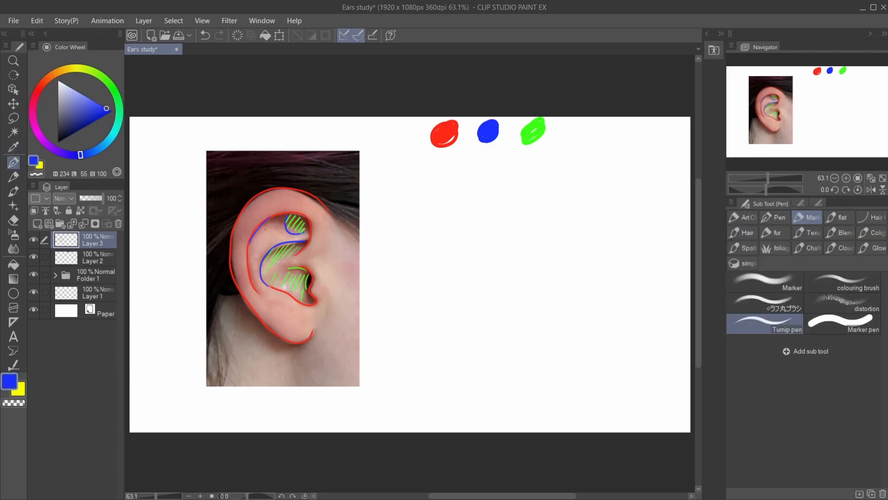
left_click_drag(262, 234, 282, 219)
mouse_move(259, 238)
left_mouse_down()
mouse_move(285, 222)
mouse_move(278, 230)
left_mouse_up()
left_click_drag(253, 247, 287, 235)
mouse_move(279, 243)
left_mouse_down()
mouse_move(294, 234)
mouse_move(268, 239)
left_mouse_up()
mouse_move(252, 259)
left_mouse_down()
mouse_move(264, 249)
mouse_move(258, 269)
left_mouse_up()
left_click_drag(253, 283, 258, 274)
- Hatch the outer rim, the earlobe and the flap in front of the ear canal in the sampled red
key("i")
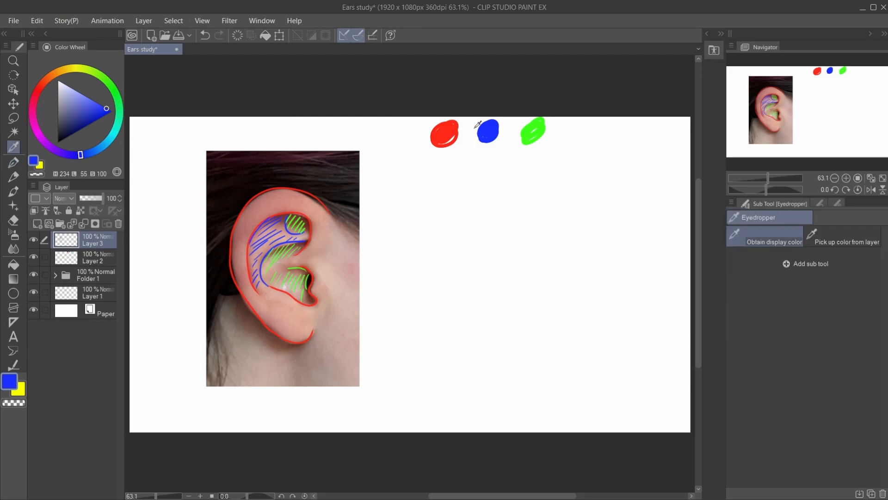
left_click(443, 131)
left_click(14, 163)
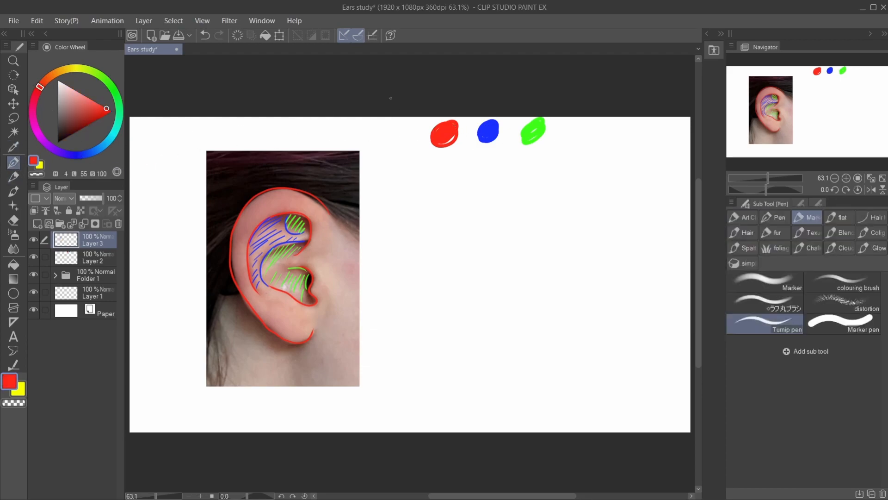
left_click_drag(331, 215, 335, 226)
left_click_drag(258, 203, 238, 235)
left_click_drag(247, 234, 237, 259)
left_click_drag(245, 260, 241, 288)
left_click_drag(255, 293, 256, 315)
left_click_drag(268, 297, 271, 323)
mouse_move(286, 305)
left_mouse_down()
mouse_move(281, 333)
mouse_move(289, 340)
left_mouse_up()
mouse_move(302, 321)
left_mouse_down()
mouse_move(299, 340)
mouse_move(307, 334)
left_mouse_up()
left_click_drag(261, 198, 261, 214)
mouse_move(276, 195)
left_mouse_down()
mouse_move(268, 217)
mouse_move(278, 215)
left_mouse_up()
mouse_move(298, 199)
left_mouse_down()
mouse_move(287, 212)
mouse_move(300, 212)
left_mouse_up()
left_click_drag(323, 213, 313, 236)
left_click_drag(322, 239, 314, 252)
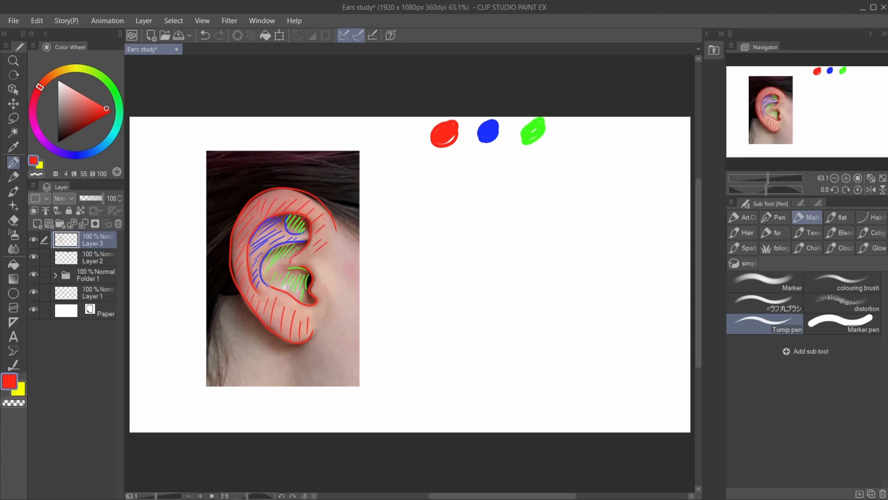
left_click_drag(311, 253, 304, 264)
mouse_move(317, 254)
left_mouse_down()
mouse_move(303, 237)
mouse_move(282, 259)
left_mouse_up()
mouse_move(301, 251)
left_mouse_down()
mouse_move(294, 262)
mouse_move(319, 261)
mouse_move(324, 305)
left_mouse_up()
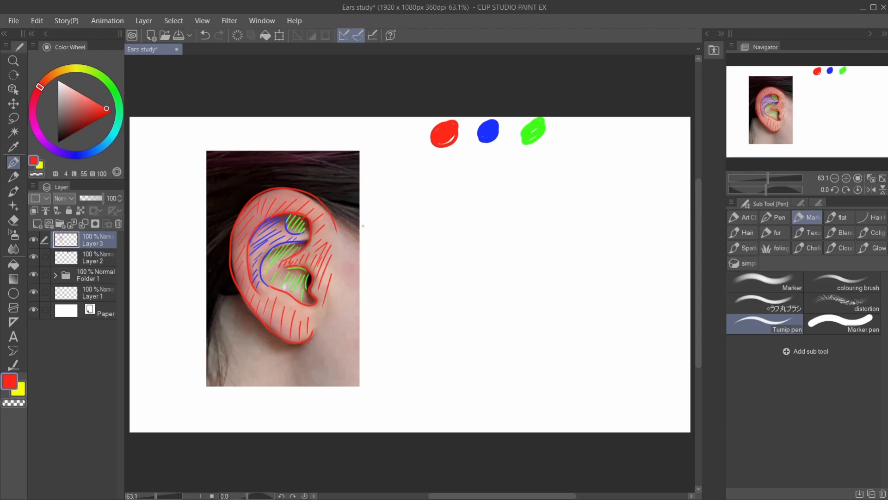
- Draw a bent red line running down from the earlobe and lower the tracing layer's opacity to 16%
mouse_move(293, 351)
left_mouse_down()
mouse_move(300, 398)
mouse_move(329, 413)
left_mouse_up()
left_click(33, 239)
left_click(33, 239)
left_click_drag(100, 198, 82, 199)
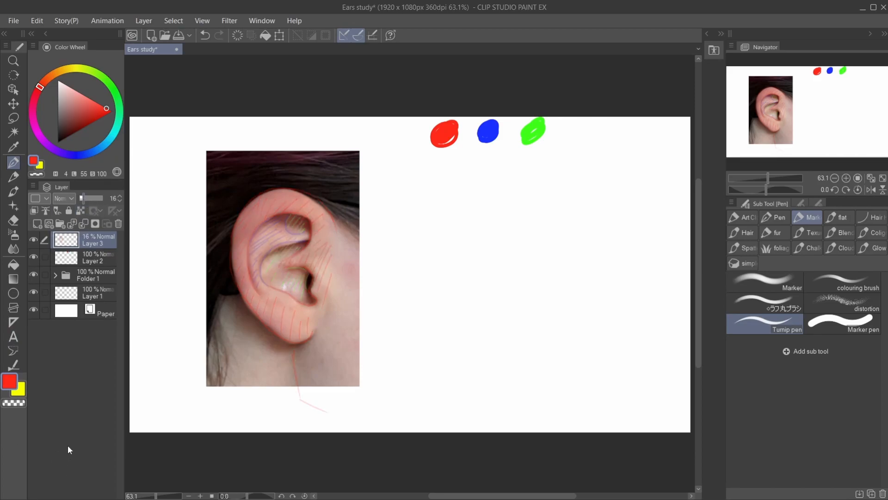
- Switch to the Real pencil with black as the colour and add a new layer for sketching
left_click(13, 176)
left_click_drag(90, 107, 110, 155)
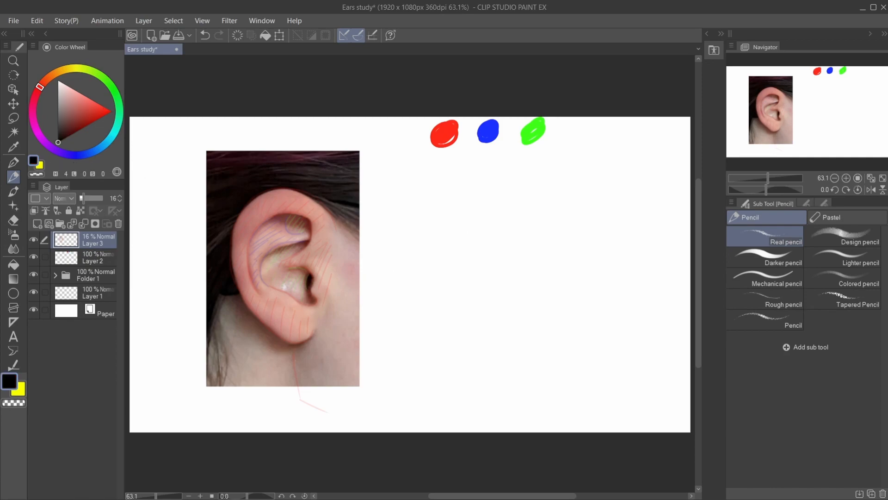
key("ctrl+z")
left_click(39, 224)
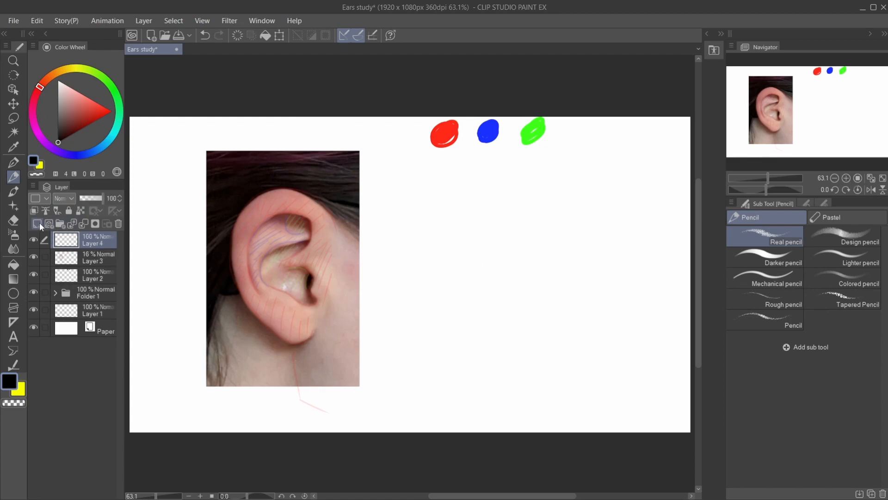
mouse_move(517, 221)
left_mouse_down()
mouse_move(494, 270)
mouse_move(507, 289)
left_mouse_up()
key("ctrl+z")
left_click_drag(550, 204, 481, 253)
key("ctrl+z")
- Sketch the ear's outer contour from the upper rim around to the lobe on the blank area beside the photo
mouse_move(541, 216)
left_mouse_down()
mouse_move(498, 182)
mouse_move(458, 206)
mouse_move(448, 234)
mouse_move(462, 278)
left_mouse_up()
mouse_move(454, 216)
left_mouse_down()
mouse_move(467, 301)
mouse_move(528, 327)
mouse_move(539, 313)
left_mouse_up()
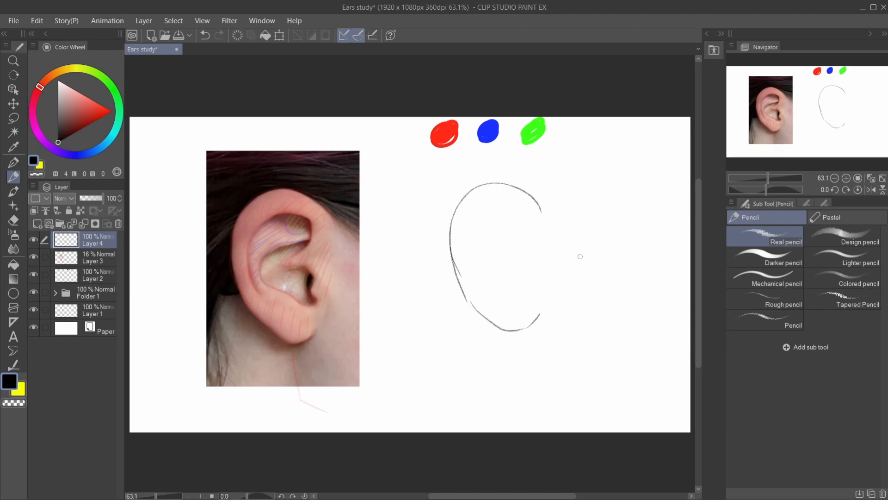
mouse_move(546, 213)
left_mouse_down()
mouse_move(538, 198)
mouse_move(495, 182)
left_mouse_up()
- Sketch the inner edge of the rim inside the ear outline, curving down towards the lobe
mouse_move(512, 250)
left_mouse_down()
mouse_move(523, 224)
mouse_move(477, 218)
left_mouse_up()
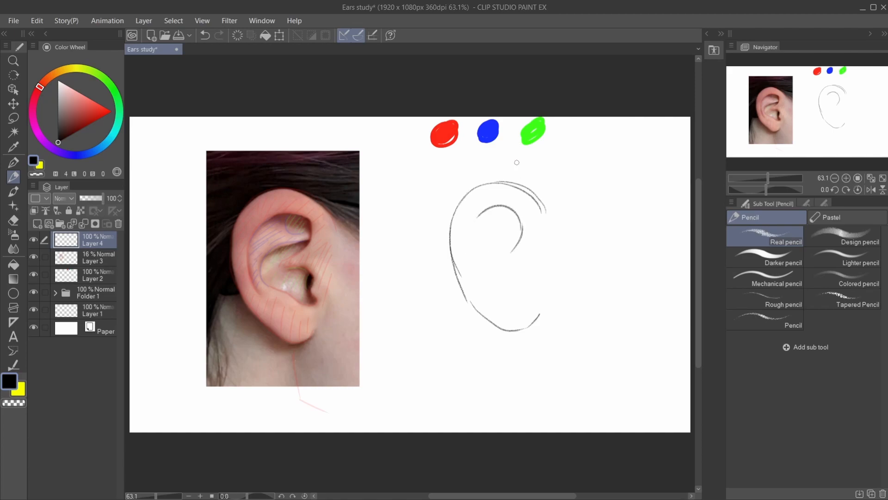
key("ctrl+z")
mouse_move(524, 224)
left_mouse_down()
mouse_move(464, 220)
mouse_move(478, 287)
left_mouse_up()
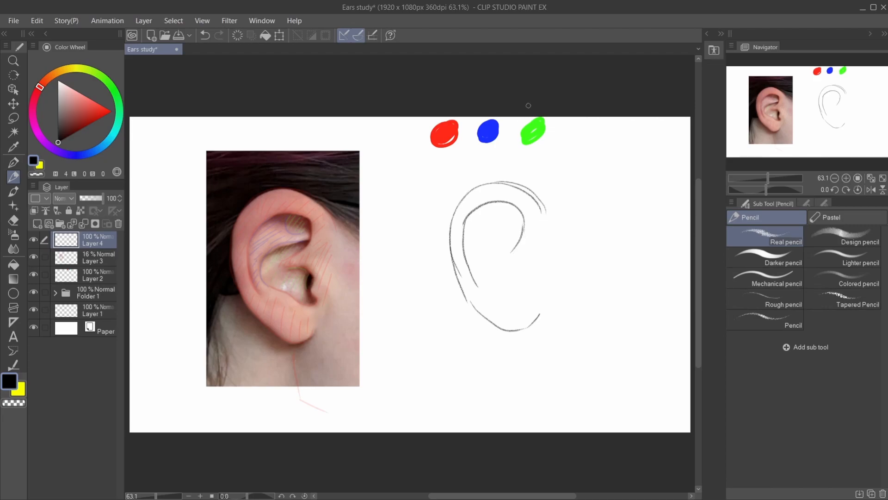
- Sketch the inner folds, the small upper hollow and the notch above the lobe, and fill in the dark ear canal
mouse_move(508, 203)
left_mouse_down()
mouse_move(513, 230)
mouse_move(527, 226)
mouse_move(501, 216)
mouse_move(526, 214)
mouse_move(492, 240)
mouse_move(485, 274)
mouse_move(514, 301)
mouse_move(526, 271)
mouse_move(502, 263)
mouse_move(520, 236)
mouse_move(497, 255)
mouse_move(522, 276)
left_mouse_up()
key("ctrl+z")
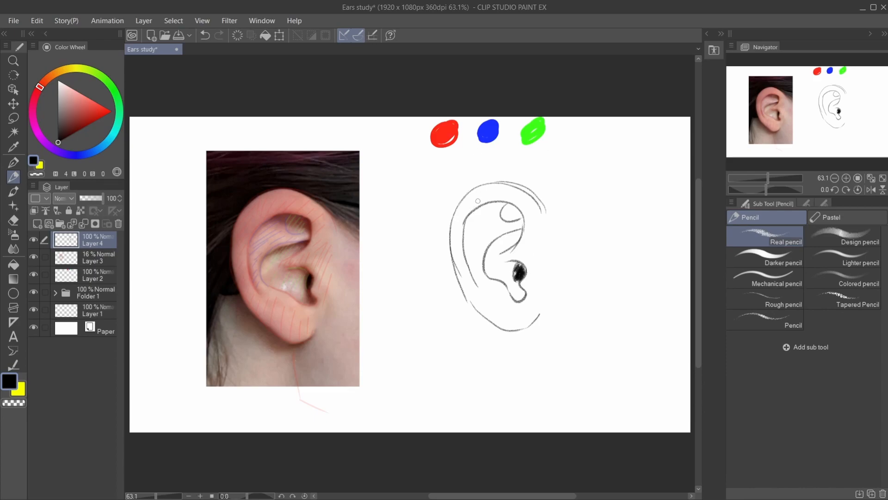
left_click_drag(489, 202, 464, 232)
- Add a new layer and place it directly beneath the pencil sketch layer
left_click(41, 225)
left_click_drag(79, 240, 79, 259)
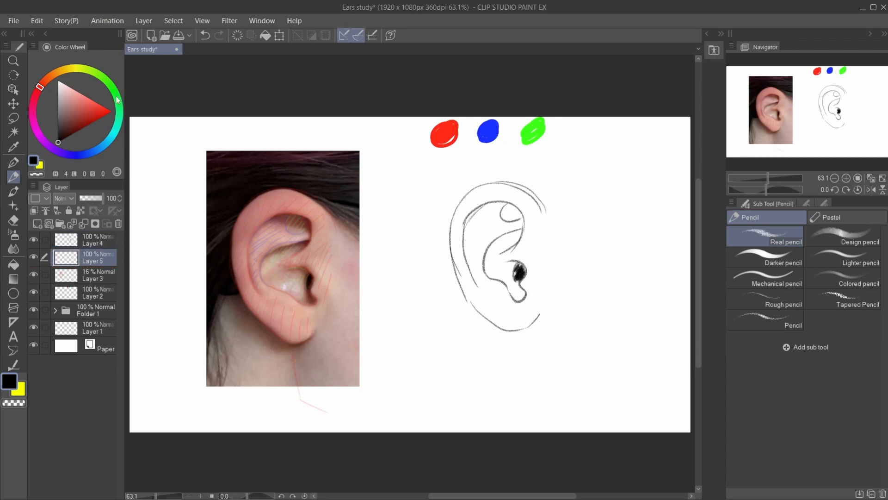
- Set the new layer's opacity to 64% and paint the sketched ear's rim, lobe and front edge in the red swatch's colour
left_click(14, 147)
left_click(445, 133)
left_click_drag(85, 198, 96, 198)
left_click(14, 162)
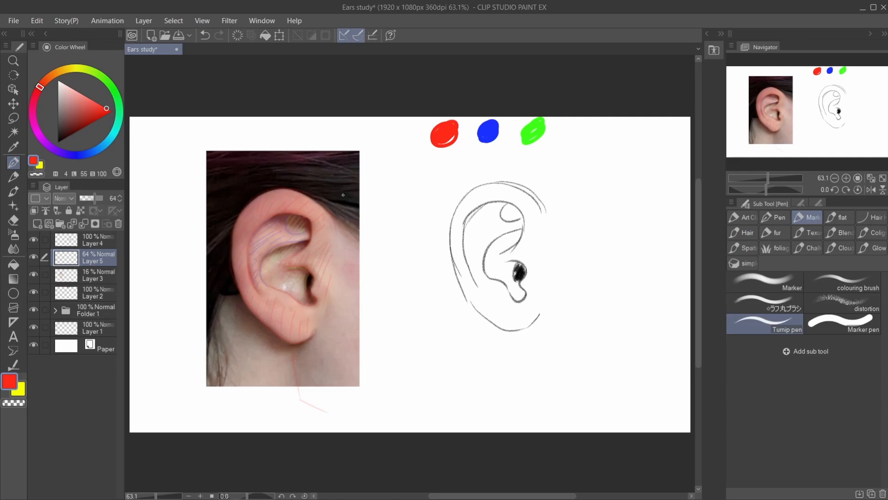
mouse_move(532, 226)
left_mouse_down()
mouse_move(516, 196)
mouse_move(487, 199)
mouse_move(538, 209)
mouse_move(531, 203)
mouse_move(474, 209)
mouse_move(511, 191)
mouse_move(481, 192)
mouse_move(481, 205)
mouse_move(478, 191)
mouse_move(464, 229)
mouse_move(476, 199)
mouse_move(469, 278)
mouse_move(461, 220)
mouse_move(484, 275)
mouse_move(462, 253)
mouse_move(522, 320)
mouse_move(469, 278)
mouse_move(474, 297)
mouse_move(506, 319)
mouse_move(493, 307)
mouse_move(497, 320)
mouse_move(528, 318)
mouse_move(532, 304)
mouse_move(520, 307)
mouse_move(491, 284)
mouse_move(494, 301)
mouse_move(492, 286)
mouse_move(506, 320)
left_mouse_up()
mouse_move(458, 262)
left_mouse_down()
mouse_move(479, 199)
mouse_move(523, 204)
mouse_move(509, 187)
mouse_move(539, 223)
mouse_move(536, 236)
mouse_move(518, 203)
mouse_move(521, 246)
mouse_move(512, 256)
mouse_move(542, 216)
mouse_move(535, 273)
mouse_move(527, 266)
mouse_move(529, 290)
mouse_move(542, 217)
mouse_move(536, 298)
left_mouse_up()
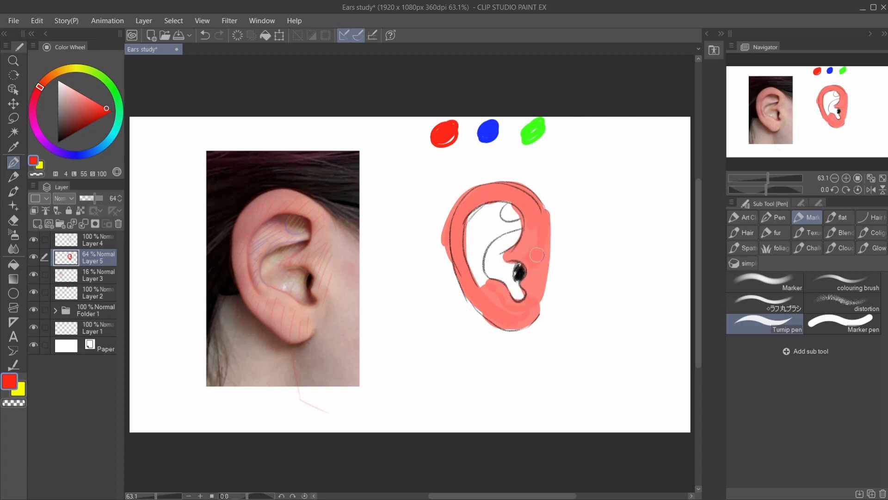
- Paint the curved inner fold of the sketched ear with the blue sampled from the swatch
left_click(13, 146)
left_click(488, 130)
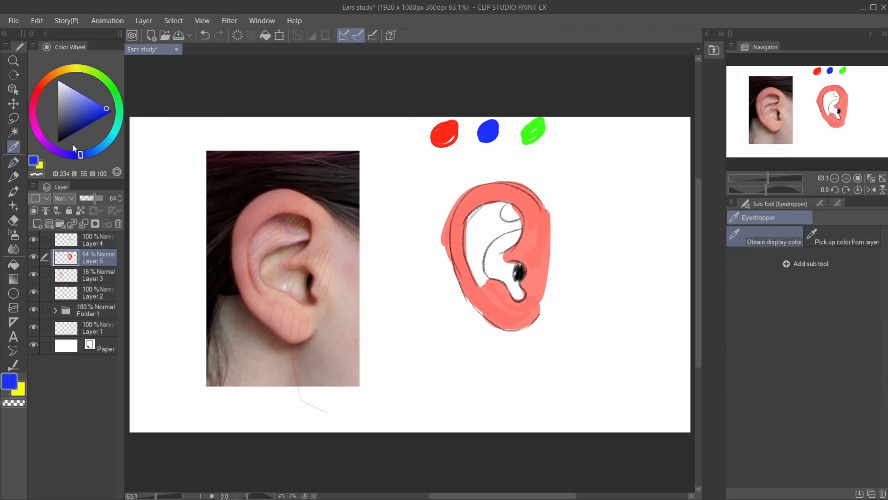
left_click(13, 163)
mouse_move(502, 207)
left_mouse_down()
mouse_move(480, 217)
mouse_move(516, 221)
mouse_move(471, 240)
mouse_move(498, 227)
mouse_move(482, 275)
mouse_move(468, 217)
left_mouse_up()
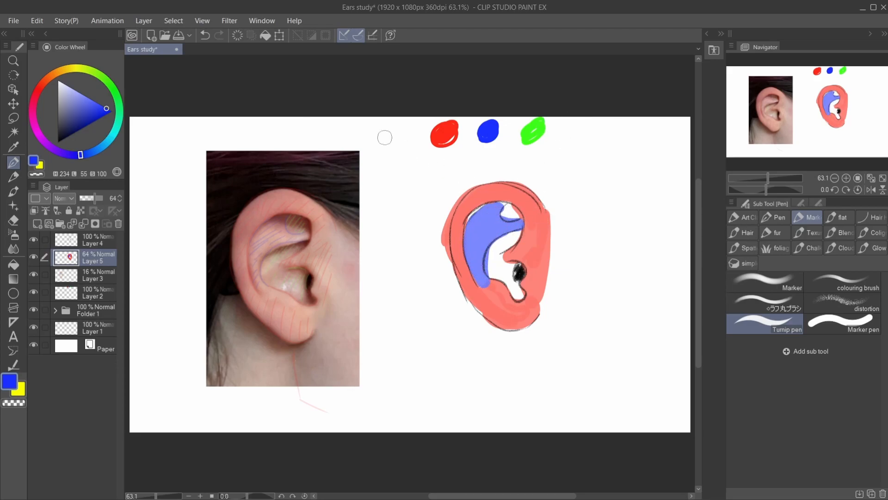
- Paint the small upper hollow and the central bowl beside the ear canal with the swatch green
left_click(14, 147)
left_click(532, 129)
key("p")
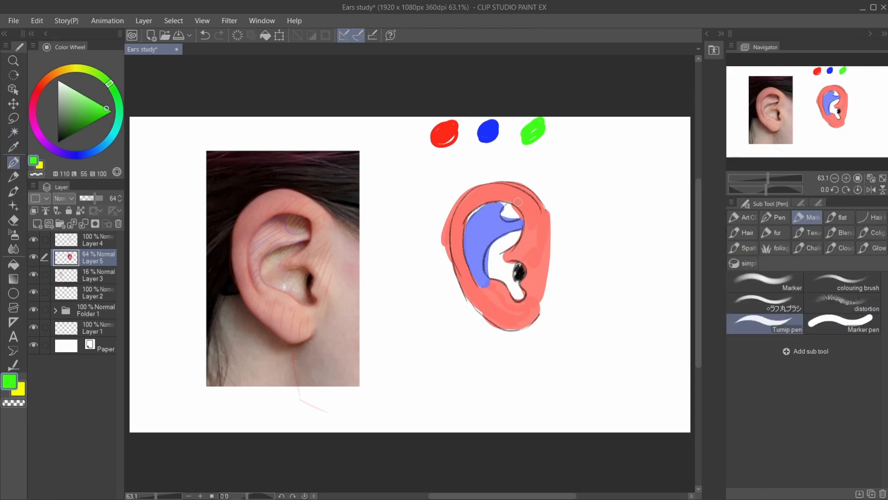
mouse_move(506, 208)
left_mouse_down()
mouse_move(515, 233)
mouse_move(498, 242)
mouse_move(516, 234)
mouse_move(490, 255)
mouse_move(500, 241)
mouse_move(487, 266)
mouse_move(498, 253)
mouse_move(496, 265)
mouse_move(516, 266)
mouse_move(508, 264)
mouse_move(520, 295)
mouse_move(490, 273)
mouse_move(506, 274)
mouse_move(498, 259)
mouse_move(515, 280)
mouse_move(502, 278)
mouse_move(519, 292)
mouse_move(510, 276)
left_mouse_up()
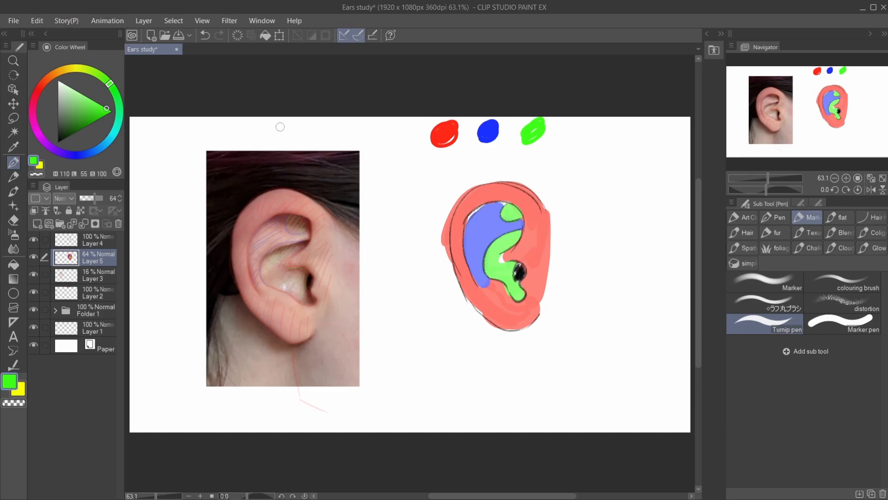
- Touch up the blue along the inner fold's upper edge and fill the white gap beside the ear canal with red
left_click(13, 147)
left_click(489, 130)
left_click(14, 162)
mouse_move(473, 219)
left_mouse_down()
mouse_move(477, 208)
mouse_move(506, 200)
left_mouse_up()
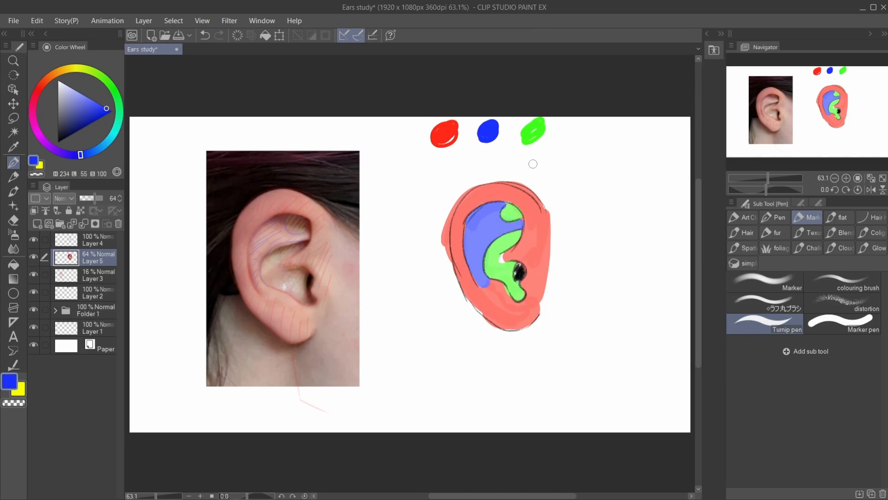
key("i")
left_click(451, 132)
key("p")
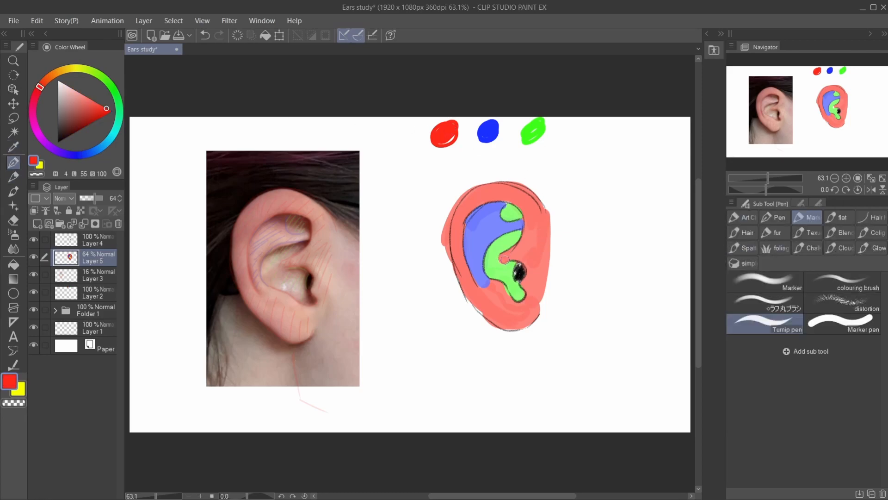
- Hide the colour-coding layer and sketch a mirrored ear's outer contour in black Real pencil on Layer 4, beside the first ear
left_click_drag(768, 177, 765, 181)
left_click_drag(786, 121, 811, 120)
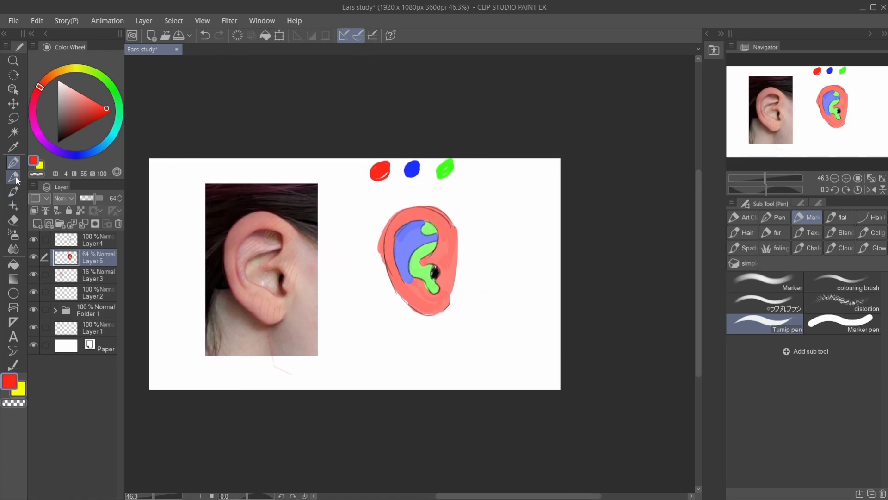
left_click(14, 177)
left_click(57, 142)
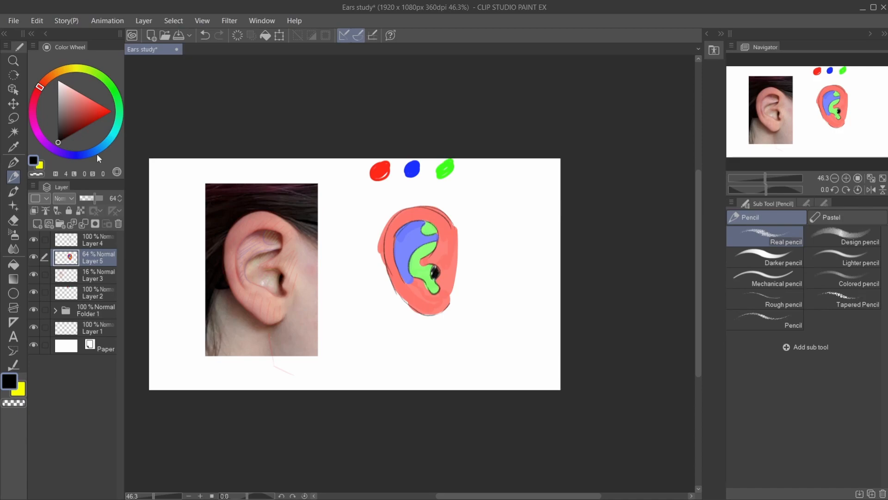
left_click(45, 240)
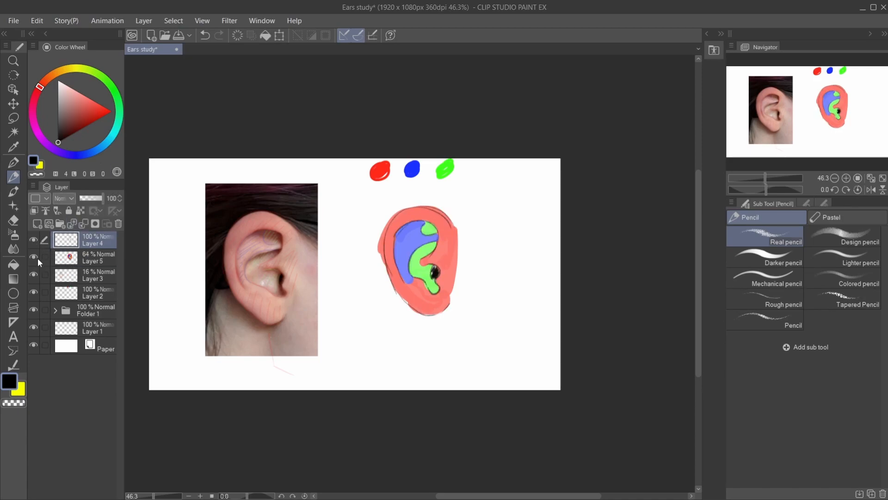
left_click(34, 257)
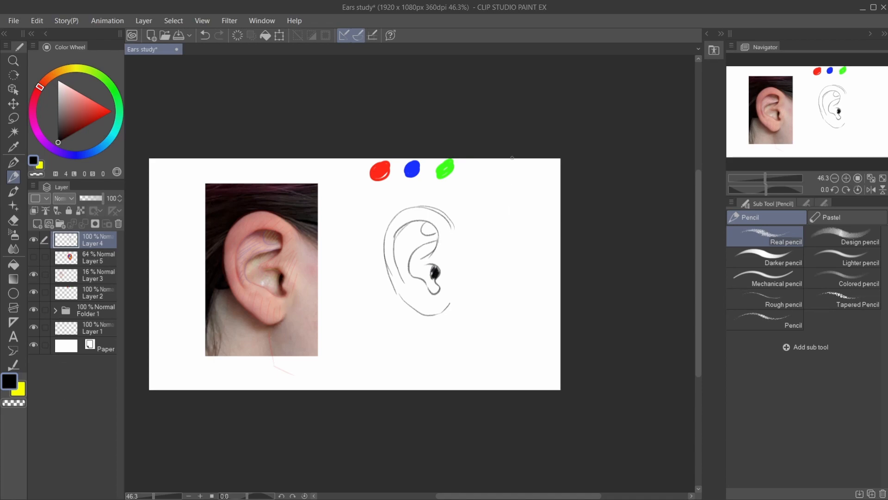
mouse_move(484, 225)
left_mouse_down()
mouse_move(506, 209)
mouse_move(520, 211)
mouse_move(528, 241)
mouse_move(512, 212)
mouse_move(534, 219)
mouse_move(543, 238)
mouse_move(537, 295)
mouse_move(492, 314)
left_mouse_up()
key("ctrl+z")
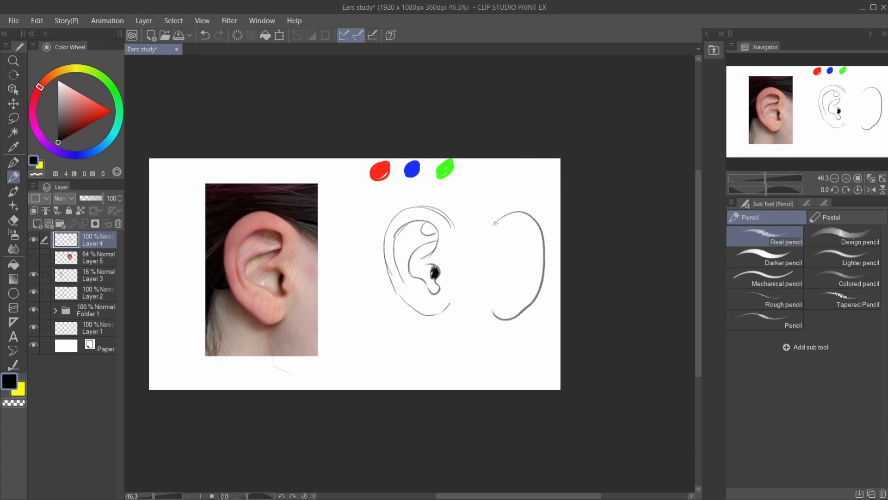
- Sketch the mirrored ear's inner rim line, its central fold and the curve above the canal
mouse_move(489, 232)
left_mouse_down()
mouse_move(503, 215)
mouse_move(523, 214)
left_mouse_up()
mouse_move(509, 262)
left_mouse_down()
mouse_move(499, 260)
mouse_move(495, 236)
mouse_move(521, 224)
mouse_move(538, 246)
mouse_move(533, 282)
left_mouse_up()
left_click_drag(496, 252, 514, 257)
mouse_move(504, 232)
left_mouse_down()
mouse_move(518, 232)
mouse_move(516, 254)
left_mouse_up()
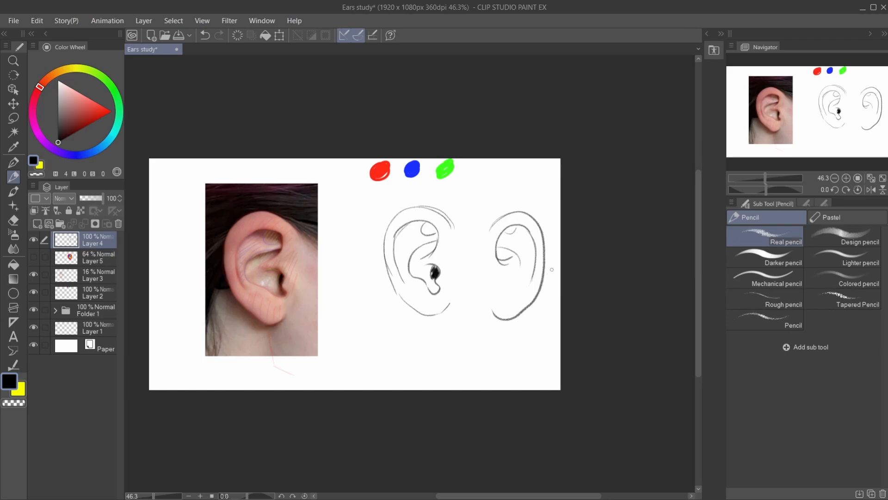
- Draw the mirrored ear's small upper hollow and lower bowl, and strengthen the contour along its upper rim
mouse_move(500, 235)
left_mouse_down()
mouse_move(512, 234)
mouse_move(509, 225)
left_mouse_up()
left_click_drag(518, 256, 521, 275)
left_click_drag(519, 270, 514, 293)
key("e")
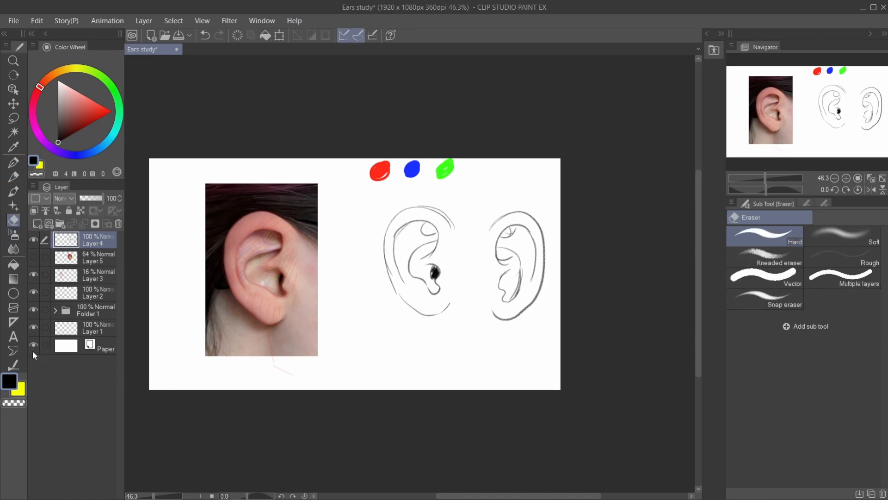
left_click(13, 176)
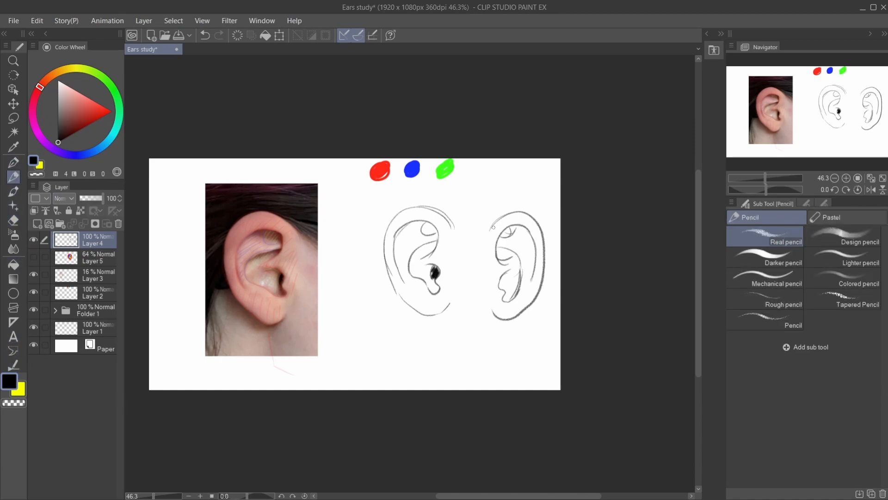
left_click_drag(490, 225, 527, 212)
- Check the sketch against the colour coding and draw a smaller third ear on the blank area below the first sketch
left_click(33, 257)
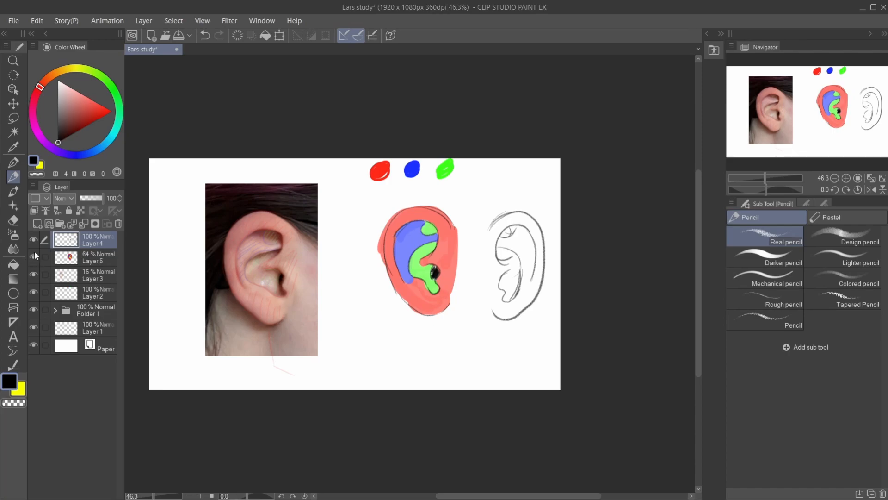
left_click(33, 257)
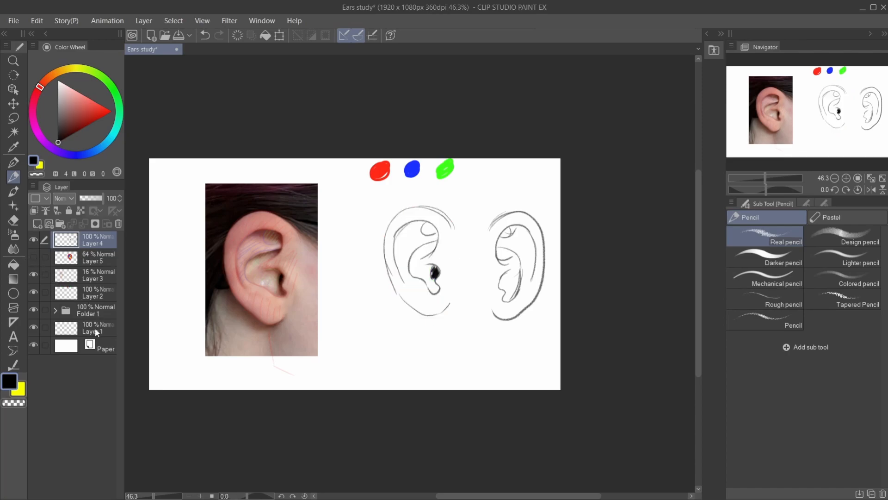
mouse_move(354, 324)
left_mouse_down()
mouse_move(392, 325)
mouse_move(391, 356)
mouse_move(359, 365)
left_mouse_up()
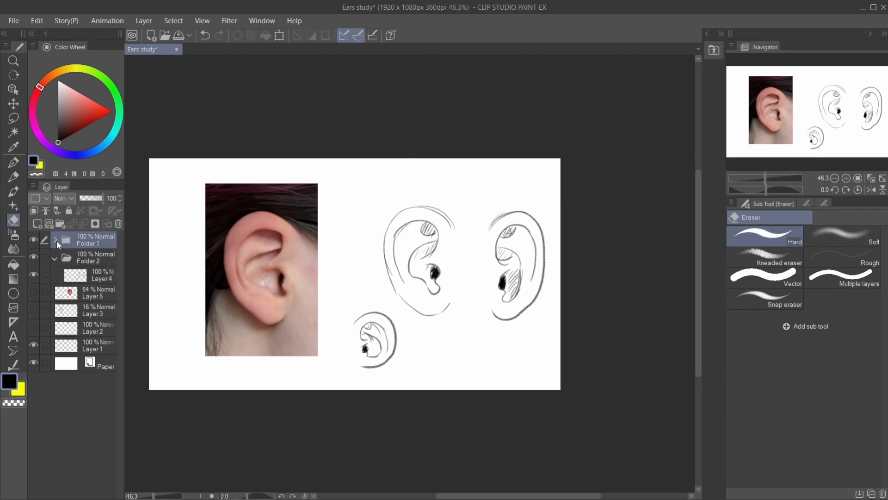
- Create a new layer folder beneath the pencil sketch layer and add a new layer inside it
left_click(54, 239)
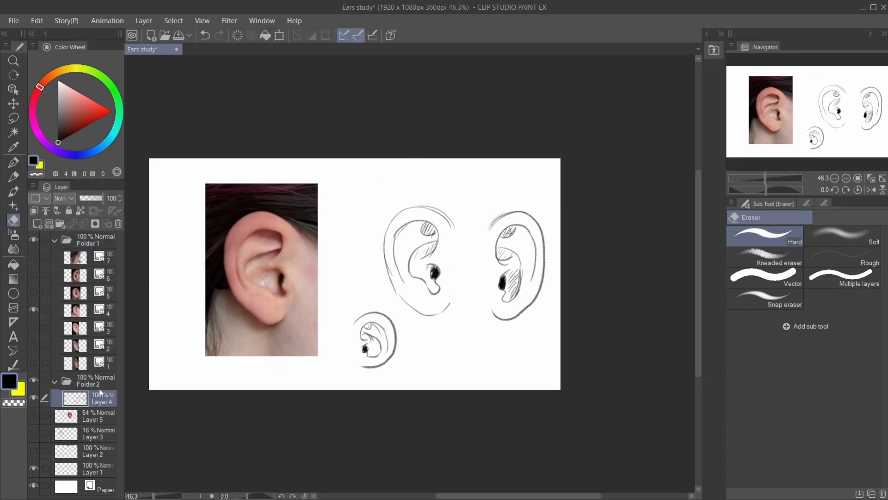
left_click(61, 224)
left_click(37, 224)
- Sample skin tones from the photo and paint light beige, pink and dark red palette swatches above the sketches
left_click(13, 147)
left_click(13, 162)
left_click(13, 146)
mouse_move(401, 175)
left_mouse_down()
mouse_move(426, 177)
mouse_move(415, 191)
left_mouse_up()
left_click(13, 162)
left_click(13, 163)
- Add a second layer in the folder and paint the first ear's base in the light beige skin tone
left_click(37, 224)
scroll(522, 255, "up", 3)
left_click(14, 146)
left_click(360, 147)
left_click(13, 163)
mouse_move(363, 204)
left_mouse_down()
mouse_move(345, 287)
mouse_move(365, 199)
left_mouse_up()
left_click_drag(356, 315, 388, 194)
left_click_drag(384, 273, 421, 203)
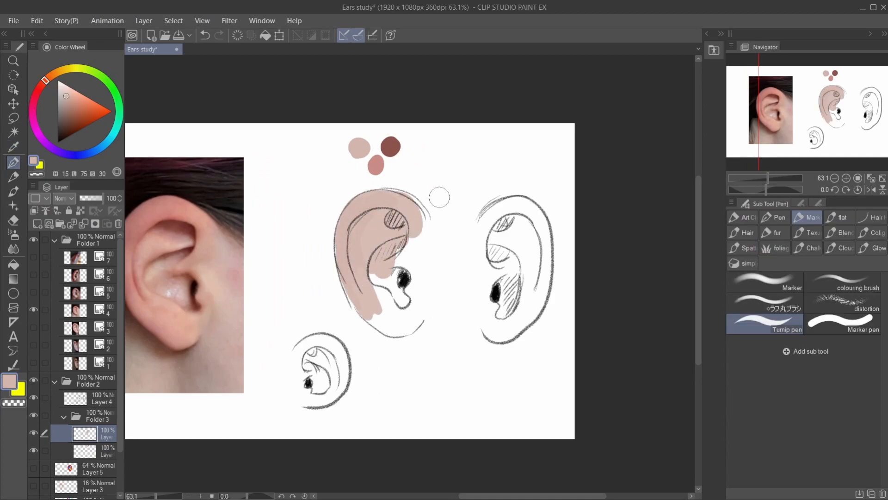
mouse_move(407, 222)
left_mouse_down()
mouse_move(374, 310)
mouse_move(423, 217)
left_mouse_up()
left_click_drag(422, 268, 422, 306)
- Fill the mirrored ear with the same light beige base tone and tidy its edge
left_click_drag(491, 204, 490, 333)
mouse_move(513, 333)
left_mouse_down()
mouse_move(536, 221)
mouse_move(495, 334)
left_mouse_up()
left_click(13, 221)
left_click(13, 162)
- Sample the pink palette swatch and switch to the ラフ丸ブラシ marker brush for shading
left_click(13, 147)
left_click(377, 166)
left_click(14, 163)
left_click(765, 303)
left_click_drag(522, 235, 532, 266)
key("ctrl+z")
left_click(842, 282)
key("ctrl+z")
key("ctrl+z")
left_click(765, 303)
left_click_drag(356, 230, 358, 268)
key("ctrl+z")
- Shade the first ear's rim, inner folds and lobe in pink over the beige base
left_click_drag(429, 131, 473, 132)
left_click_drag(432, 196, 383, 252)
left_click_drag(384, 229, 405, 309)
mouse_move(420, 200)
left_mouse_down()
mouse_move(453, 209)
mouse_move(409, 207)
left_mouse_up()
left_click_drag(428, 213, 448, 229)
mouse_move(396, 246)
left_mouse_down()
mouse_move(411, 296)
mouse_move(464, 328)
mouse_move(439, 314)
left_mouse_up()
left_click(838, 218)
left_click(805, 224)
left_click_drag(392, 294, 409, 316)
- Paint dark red shadows in the first ear's upper hollow and around the canal, and add more pink to the inner rim
left_click(435, 147, "alt")
left_click_drag(413, 215, 448, 218)
left_click_drag(445, 268, 451, 305)
mouse_move(432, 213)
left_mouse_down()
mouse_move(448, 226)
mouse_move(397, 230)
mouse_move(415, 249)
mouse_move(410, 268)
left_mouse_up()
left_click(420, 165, "alt")
left_click_drag(399, 230, 402, 259)
- Deepen the shadows beneath the first ear's central fold and inside its rim with dark red, and soften them with Blend
left_click(435, 146, "alt")
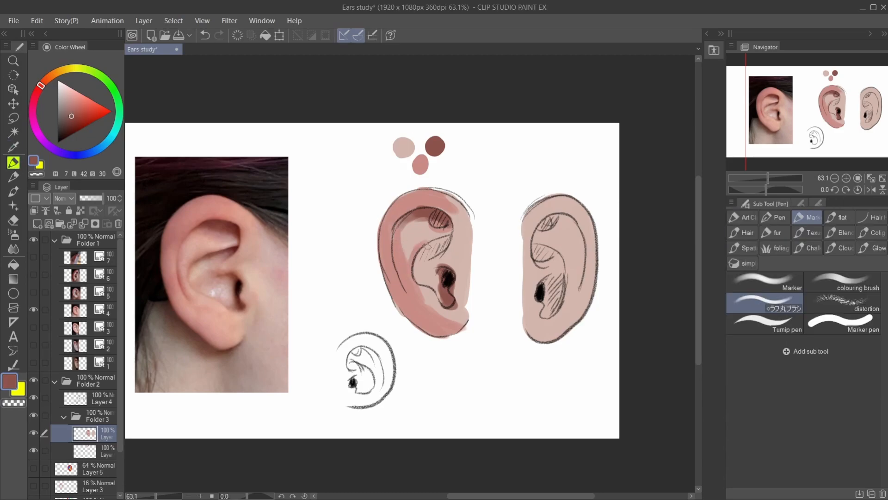
left_click_drag(451, 238, 420, 250)
left_click_drag(451, 241, 435, 258)
left_click_drag(444, 222, 451, 226)
mouse_move(406, 218)
left_mouse_down()
mouse_move(395, 258)
mouse_move(404, 289)
left_mouse_up()
mouse_move(421, 251)
left_mouse_down()
mouse_move(442, 303)
mouse_move(429, 259)
left_mouse_up()
left_click_drag(439, 266, 431, 268)
left_click(34, 398)
left_click(34, 398)
left_click(13, 249)
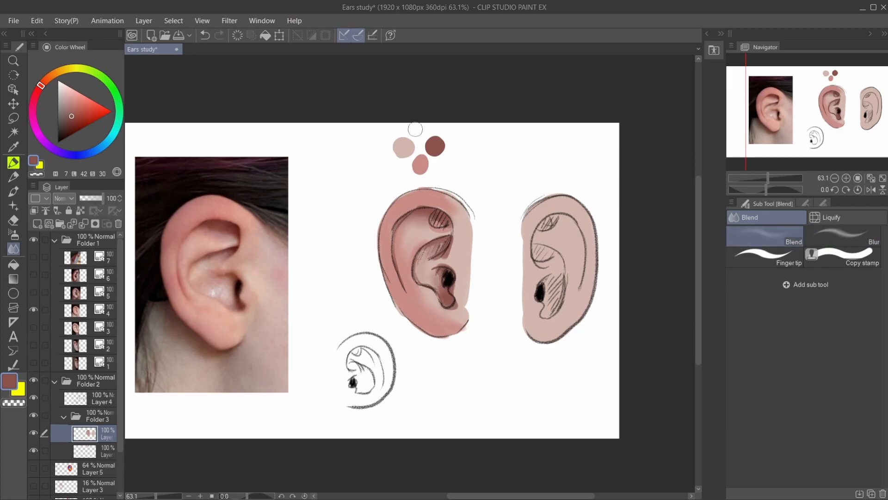
- Sample a light skin highlight from the photo's ear and add it as a swatch on the palette layer
left_click(19, 146)
left_click(215, 290)
left_click(14, 162)
key("ctrl+z")
left_click(85, 451)
mouse_move(376, 141)
left_mouse_down()
mouse_move(388, 133)
mouse_move(368, 146)
left_mouse_up()
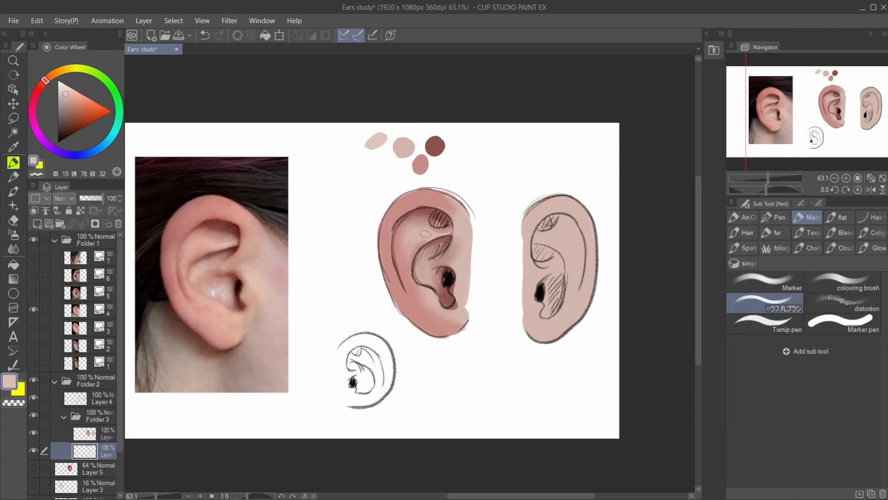
- Paint light highlights on the first ear's inner fold, upper rim, central bowl and lobe on the colour layer
left_click(86, 434)
left_click_drag(422, 218, 406, 245)
left_click_drag(437, 199, 398, 207)
left_click_drag(451, 208, 461, 221)
left_click_drag(458, 317, 447, 329)
left_click_drag(433, 302, 404, 272)
- Soften the new highlights on the inner fold with the blending tools, ending on Blur
left_click(13, 248)
mouse_move(425, 214)
left_mouse_down()
mouse_move(407, 226)
mouse_move(403, 258)
left_mouse_up()
left_click(839, 219)
left_click(767, 217)
left_click(843, 236)
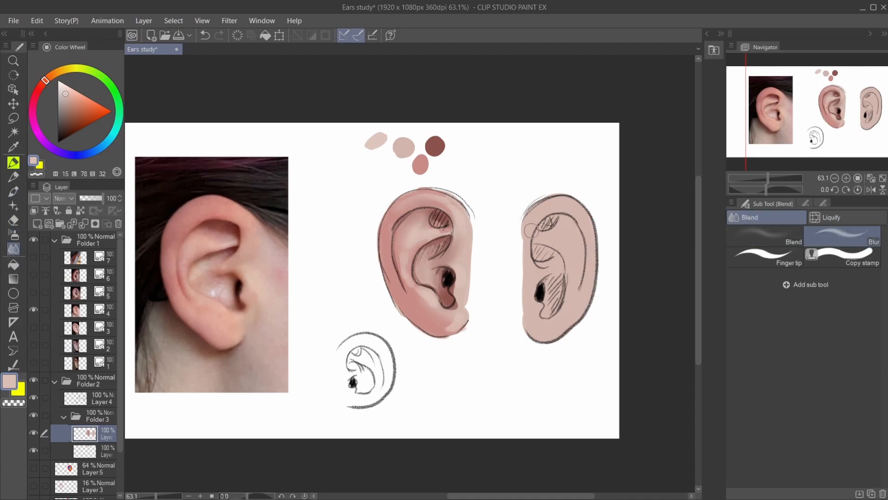
- Sample a reddish mid-tone from the photo's ear and add it as a swatch below the light highlight swatch
left_click(15, 147)
left_click(228, 228)
left_click(14, 162)
left_click(85, 451)
left_click_drag(383, 156, 384, 169)
- Work along the first ear's outer edge on the colour layer and shade its upper hollow and inner rim reddish
left_click(85, 434)
mouse_move(427, 191)
left_mouse_down()
mouse_move(385, 286)
mouse_move(440, 336)
mouse_move(467, 325)
left_mouse_up()
key("p")
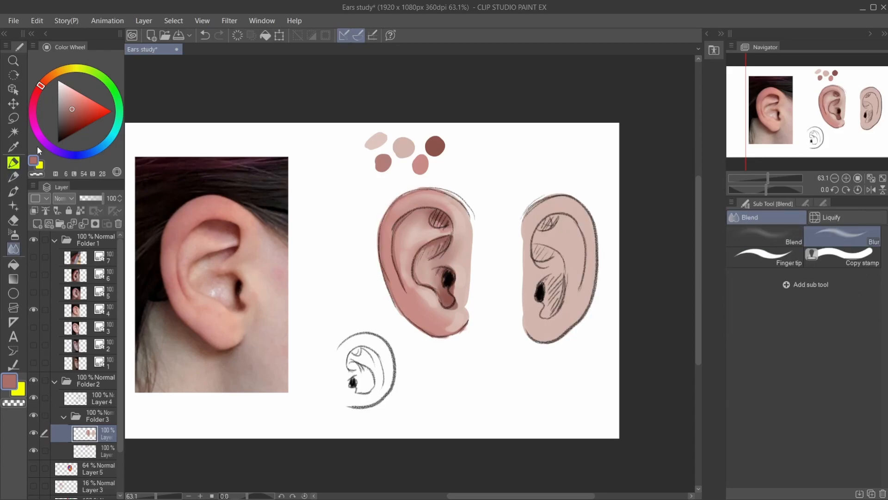
key("p")
left_click_drag(431, 214, 443, 226)
left_click_drag(409, 214, 393, 230)
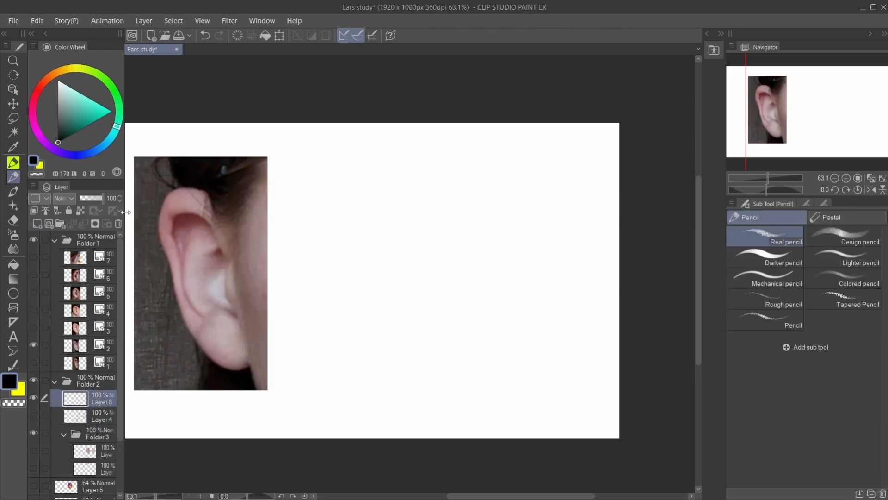
- Colour the long inner fold of the ear in the second reference photo blue on Layer 5
left_click_drag(216, 208, 165, 202)
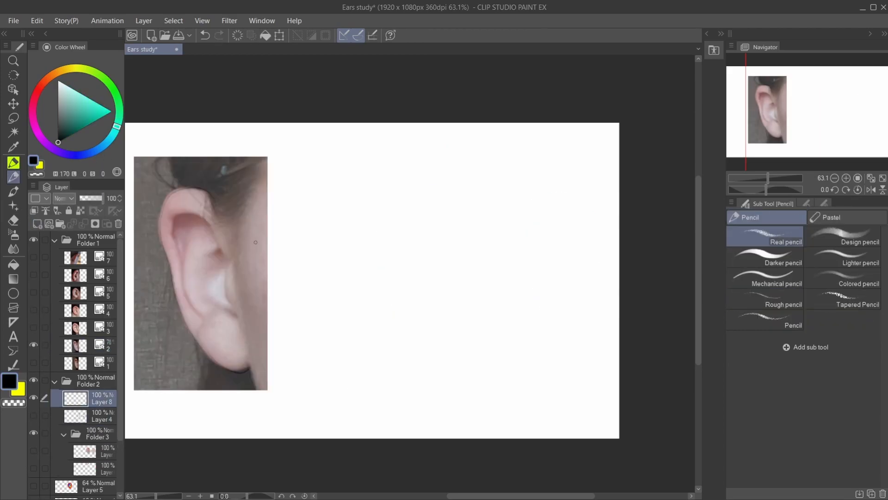
left_click_drag(229, 266, 234, 308)
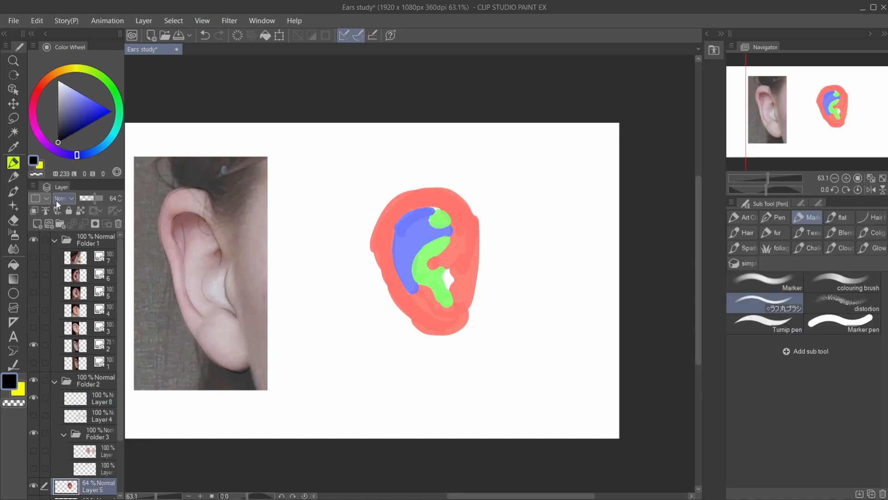
mouse_move(192, 217)
left_mouse_down()
mouse_move(201, 267)
mouse_move(215, 249)
mouse_move(231, 316)
left_mouse_up()
- Paint the outer rim, lobe and front flap of the ear in the second photo red
left_click(37, 91)
mouse_move(232, 269)
left_mouse_down()
mouse_move(204, 343)
mouse_move(225, 243)
left_mouse_up()
left_click_drag(163, 231, 164, 204)
left_click_drag(215, 358, 251, 361)
- Paint the upper hollow and the central bowl of the ear in the second photo green
left_click(116, 93)
left_click_drag(178, 221, 181, 248)
mouse_move(201, 220)
left_mouse_down()
mouse_move(206, 293)
mouse_move(222, 296)
mouse_move(220, 282)
mouse_move(214, 310)
left_mouse_up()
left_click(202, 291, "alt")
left_click(232, 282, "alt")
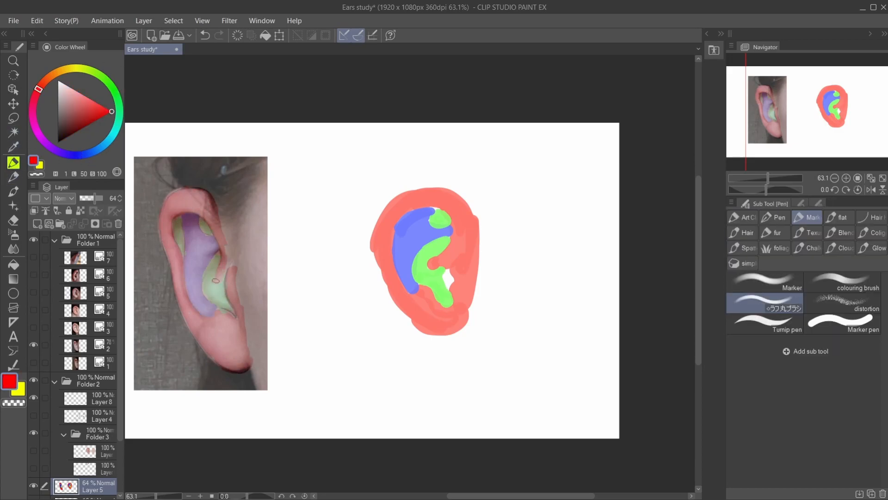
- Touch up the colouring around the front flap and restore the second photo layer's opacity to 100%
left_click_drag(223, 243, 238, 301)
left_click(98, 346)
left_click_drag(98, 199, 105, 198)
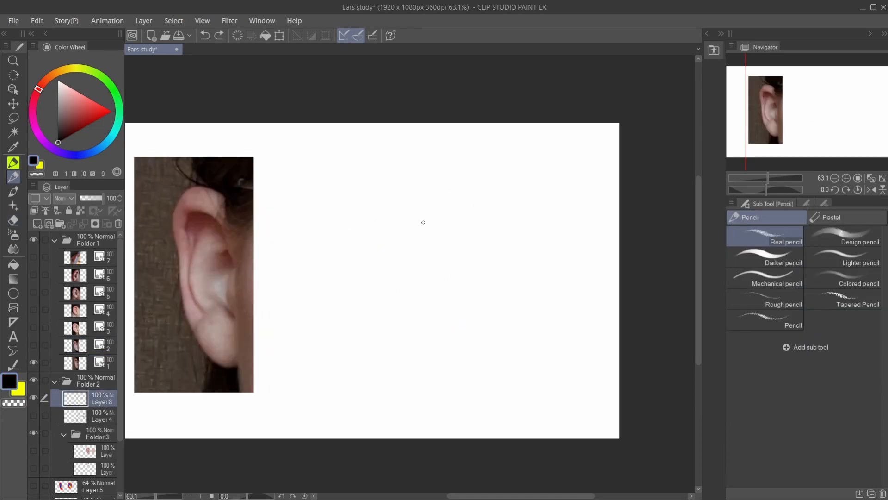
- Rough out an ear's rim, inner folds and lobe on the blank canvas beside the reference photo
left_click_drag(402, 200, 405, 337)
mouse_move(404, 334)
left_mouse_down()
mouse_move(400, 220)
mouse_move(352, 248)
left_mouse_up()
mouse_move(393, 210)
left_mouse_down()
mouse_move(351, 300)
mouse_move(403, 332)
left_mouse_up()
left_click_drag(354, 287, 384, 342)
mouse_move(396, 260)
left_mouse_down()
mouse_move(390, 239)
mouse_move(364, 283)
mouse_move(371, 309)
left_mouse_up()
mouse_move(395, 262)
left_mouse_down()
mouse_move(390, 310)
mouse_move(381, 300)
left_mouse_up()
left_click_drag(375, 285, 395, 303)
left_click_drag(372, 219, 369, 254)
left_click_drag(385, 224, 372, 286)
left_click_drag(363, 254, 367, 298)
mouse_move(372, 204)
left_mouse_down()
mouse_move(349, 277)
mouse_move(386, 338)
left_mouse_up()
- Draw the ear's upper rim, back edge and lobe with the pencil, undoing the stray inner stroke
left_click(14, 221)
left_click(14, 162)
left_click(14, 177)
mouse_move(400, 218)
left_mouse_down()
mouse_move(360, 199)
mouse_move(336, 268)
left_mouse_up()
mouse_move(332, 259)
left_mouse_down()
mouse_move(359, 351)
mouse_move(397, 351)
left_mouse_up()
left_click_drag(399, 345, 406, 332)
mouse_move(386, 261)
left_mouse_down()
mouse_move(351, 297)
mouse_move(355, 329)
mouse_move(347, 221)
mouse_move(344, 320)
left_mouse_up()
key("ctrl+z")
- Pencil in the ear's inner rim fold, upper hollow and bowl, and erase rough lines along the back rim
left_click_drag(357, 232, 349, 267)
left_click_drag(372, 221, 382, 238)
mouse_move(379, 256)
left_mouse_down()
mouse_move(394, 260)
mouse_move(393, 318)
left_mouse_up()
left_click_drag(364, 284, 391, 317)
left_click_drag(342, 269, 364, 219)
key("e")
left_click_drag(343, 212, 337, 249)
- Reinforce the pencil contour of the ear along the top rim, back edge and lower fold
key("p")
- Refine the ear's upper and back rim, erase excess lines, and restate the contour down to the lobe
key("p")
left_click_drag(368, 199, 410, 237)
mouse_move(367, 200)
left_mouse_down()
mouse_move(336, 218)
mouse_move(330, 296)
left_mouse_up()
left_click_drag(346, 244, 353, 325)
left_click_drag(350, 329, 387, 313)
- Draw the front flap, the canal notch and the front edge of the pencil ear
left_click_drag(398, 268, 380, 283)
left_click_drag(379, 295, 394, 294)
left_click_drag(385, 255, 368, 270)
left_click_drag(360, 277, 369, 303)
left_click_drag(395, 269, 380, 281)
left_click_drag(387, 231, 398, 267)
left_click_drag(403, 216, 411, 244)
left_click_drag(350, 205, 335, 254)
mouse_move(380, 200)
left_mouse_down()
mouse_move(347, 213)
mouse_move(343, 270)
left_mouse_up()
key("e")
mouse_move(337, 220)
left_mouse_down()
mouse_move(343, 335)
mouse_move(349, 322)
left_mouse_up()
key("p")
left_click_drag(344, 286, 372, 359)
- Sketch a second ear beside the first with its front edge, inner fold, bowl, lobe and outer rim
left_click_drag(526, 236, 498, 344)
mouse_move(513, 277)
left_mouse_down()
mouse_move(515, 313)
mouse_move(498, 307)
left_mouse_up()
left_click_drag(498, 307, 508, 233)
left_click_drag(492, 204, 511, 252)
left_click_drag(481, 217, 484, 321)
left_click_drag(478, 331, 539, 339)
key("ctrl+z")
left_click_drag(491, 194, 457, 273)
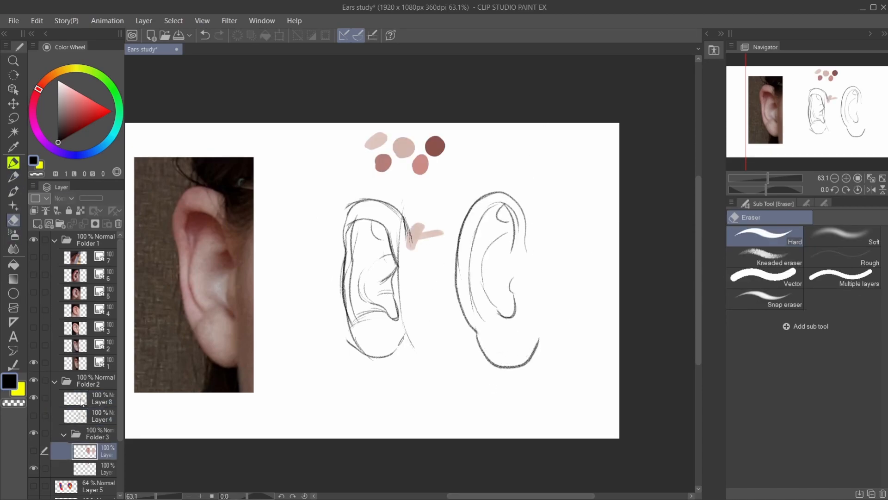
- Fill the first sketched ear with a light skin tone sampled from the swatches and clean up the fill
key("i")
left_click(382, 136)
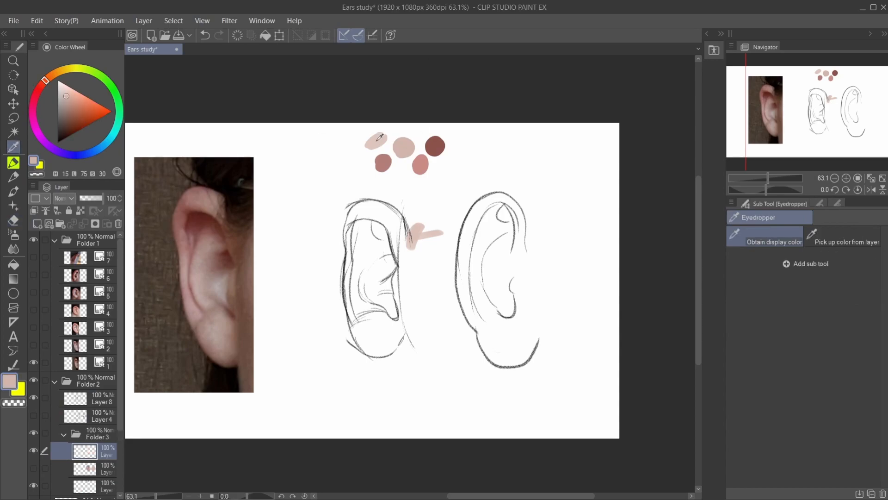
key("p")
key("ctrl+plus")
left_click_drag(356, 199, 352, 296)
left_click_drag(331, 215, 363, 377)
left_click(743, 218)
left_click(765, 323)
mouse_move(319, 252)
left_mouse_down()
mouse_move(384, 185)
mouse_move(420, 381)
left_mouse_up()
mouse_move(324, 296)
left_mouse_down()
mouse_move(370, 391)
mouse_move(394, 384)
left_mouse_up()
key("e")
mouse_move(456, 211)
left_mouse_down()
mouse_move(386, 235)
mouse_move(503, 229)
left_mouse_up()
- Paint the first ear's top rim, lobe and upper inner area in the sampled pink tone with a Marker brush
left_click(80, 450)
key("i")
left_click(423, 108)
key("p")
left_click(807, 217)
left_click_drag(444, 188, 518, 190)
left_click_drag(459, 354, 513, 393)
mouse_move(458, 233)
left_mouse_down()
mouse_move(466, 201)
mouse_move(498, 213)
mouse_move(449, 218)
left_mouse_up()
- Shade the ear's inner folds, canal, front flap and back rim with the muted rose swatch
left_click(503, 106, "alt")
mouse_move(505, 214)
left_mouse_down()
mouse_move(518, 252)
mouse_move(498, 273)
left_mouse_up()
left_click_drag(505, 321, 519, 338)
left_click_drag(468, 299, 514, 326)
mouse_move(499, 252)
left_mouse_down()
mouse_move(474, 282)
mouse_move(513, 323)
left_mouse_up()
left_click_drag(454, 241, 456, 331)
- Deepen the shadows in the ear's hollows and around the lobe with the dark reddish-brown swatch and a smaller brush
left_click(578, 79, "alt")
left_click_drag(517, 245, 503, 263)
key("[")
key("[")
key("[")
left_click_drag(454, 194, 511, 241)
left_click_drag(465, 296, 515, 336)
left_click_drag(500, 302, 521, 327)
left_click_drag(532, 360, 493, 400)
left_click_drag(538, 363, 552, 386)
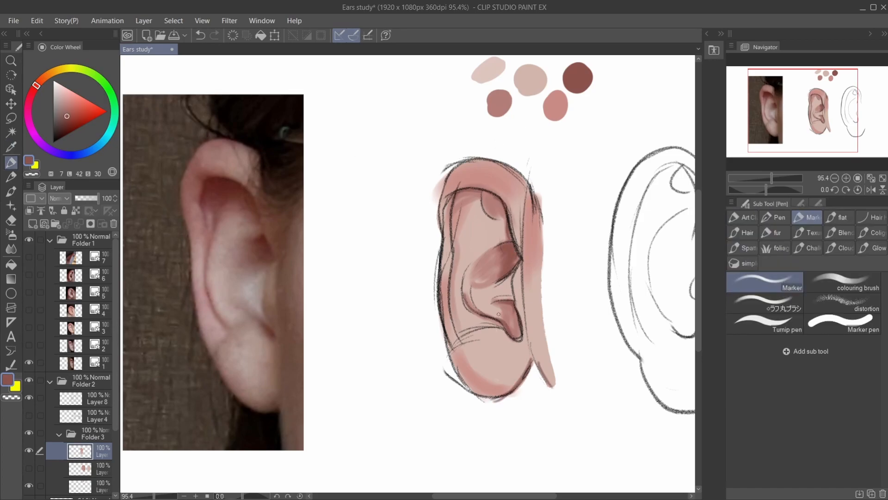
- Paint highlights on the ear's inner fold, upper rim, lobe and front edge with the palest swatch and a larger brush
left_click(489, 71, "alt")
key("]")
key("]")
key("]")
left_click_drag(476, 217, 465, 267)
left_click_drag(494, 233, 474, 249)
left_click_drag(497, 170, 522, 196)
left_click_drag(493, 336, 508, 370)
left_click_drag(504, 288, 487, 296)
left_click_drag(530, 303, 534, 351)
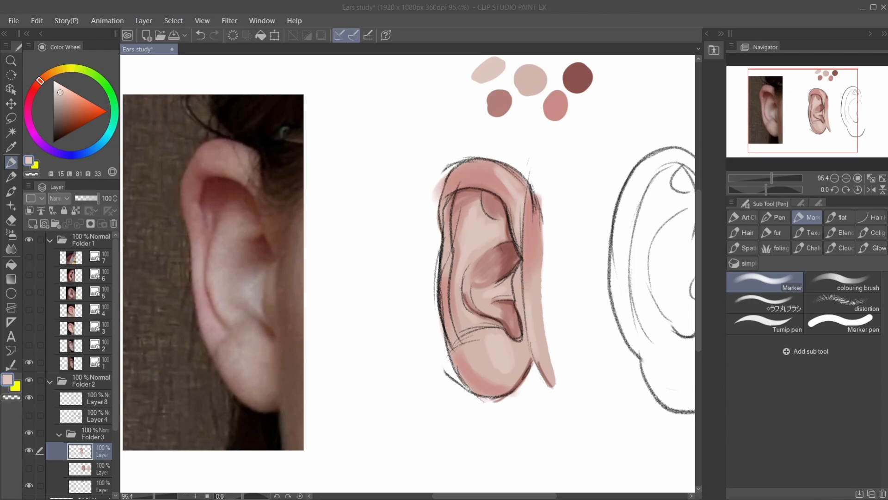
- Soften the painted ear with the Blur brush and hide the Layer 8 pencil sketch
key("alt+Tab")
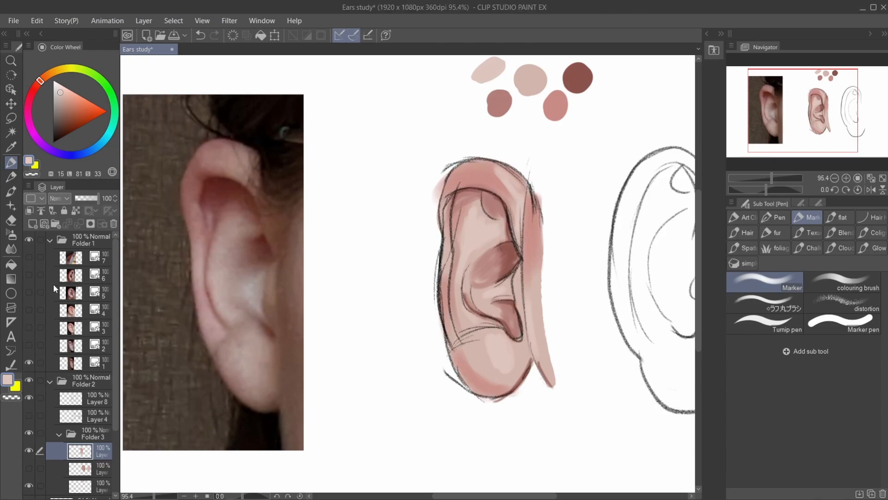
key("j")
key("ctrl+minus")
key("ctrl+minus")
key("ctrl+minus")
left_click(28, 397)
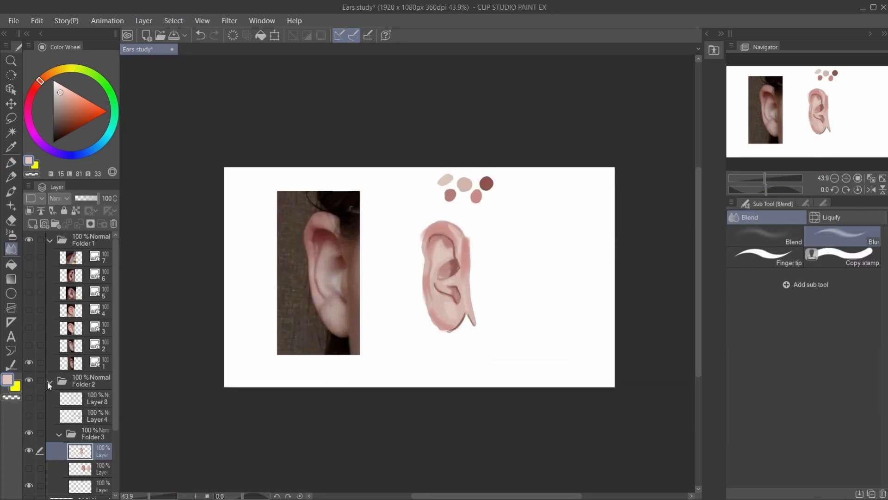
- Show reference photo 6 in place of the painted ear and add a new layer for sketching in black pencil
left_click(29, 275)
left_click(29, 486)
key("ctrl+shift+n")
left_click(74, 398)
left_click(28, 468)
left_click(32, 224)
left_click(53, 142)
key("p")
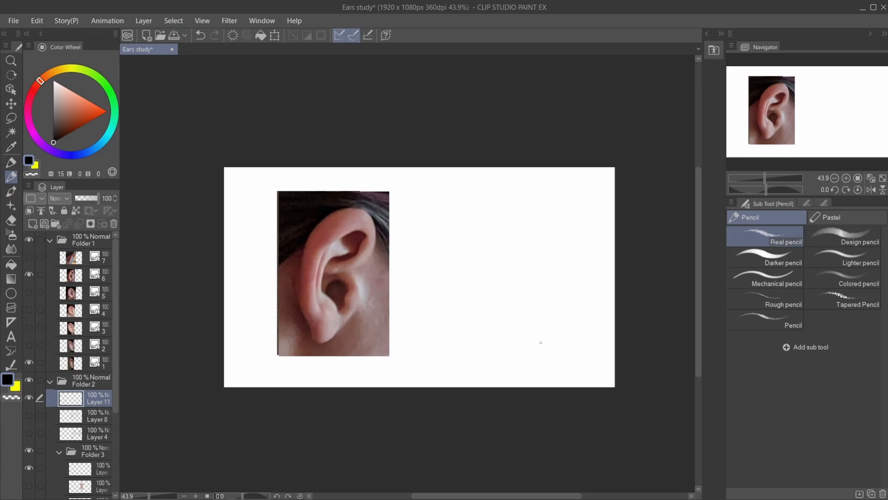
- Rough in a new ear's inner line, upper rim and lower back edge beside the photo, undoing misplaced strokes
mouse_move(500, 255)
left_mouse_down()
mouse_move(509, 219)
mouse_move(476, 290)
mouse_move(505, 297)
left_mouse_up()
left_click_drag(483, 254, 508, 224)
mouse_move(513, 284)
left_mouse_down()
mouse_move(499, 339)
mouse_move(521, 314)
left_mouse_up()
key("ctrl+z")
left_click_drag(481, 309, 491, 336)
left_click_drag(486, 222, 485, 331)
key("ctrl+z")
- Draw the new ear's front contour and inner rim line, erasing the rough lines around them
key("e")
key("p")
mouse_move(515, 262)
left_mouse_down()
mouse_move(532, 222)
mouse_move(464, 296)
mouse_move(485, 330)
mouse_move(504, 337)
mouse_move(523, 315)
left_mouse_up()
key("e")
key("p")
left_click_drag(519, 272, 527, 300)
mouse_move(503, 223)
left_mouse_down()
mouse_move(515, 238)
mouse_move(479, 275)
left_mouse_up()
key("e")
left_click_drag(509, 246, 484, 267)
key("p")
- Draw the new ear's upper hollow, inner fold and canal opening, and undo the last two strokes across the fold
mouse_move(502, 297)
left_mouse_down()
mouse_move(476, 250)
mouse_move(513, 247)
left_mouse_up()
left_click_drag(499, 274, 497, 292)
left_click_drag(505, 223, 519, 235)
left_click_drag(499, 277, 509, 299)
left_click_drag(484, 254, 503, 257)
mouse_move(478, 266)
left_mouse_down()
mouse_move(497, 268)
mouse_move(505, 256)
left_mouse_up()
key("ctrl+z")
key("ctrl+z")
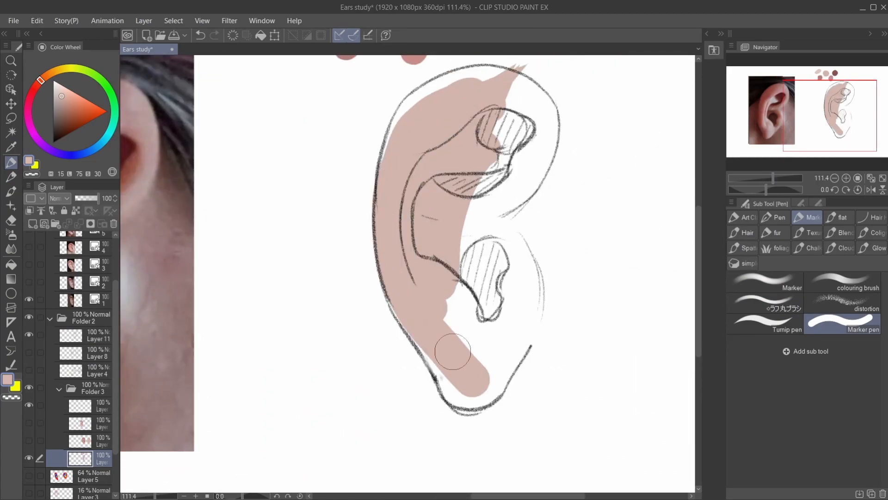
- Fill the new ear sketch with the pale pink base tone and erase the paint spilling past the upper rim
left_click_drag(385, 151, 513, 72)
left_click_drag(520, 76, 511, 204)
key("e")
left_click_drag(368, 174, 526, 62)
key("p")
left_click(813, 235)
- Sample a deeper pink and shade the ear's upper rim, inner hollow and back edge down to the lobe
key("i")
left_click_drag(806, 104, 786, 93)
left_click(563, 80)
left_click(544, 113)
scroll(408, 274, "down", 5)
key("p")
left_click_drag(521, 207, 484, 237)
mouse_move(537, 200)
left_mouse_down()
mouse_move(473, 303)
mouse_move(497, 235)
left_mouse_up()
left_click_drag(489, 285, 534, 340)
mouse_move(473, 305)
left_mouse_down()
mouse_move(513, 373)
mouse_move(510, 387)
left_mouse_up()
- Undo the last two shading strokes and shade the front rim and the bowl around the canal opening with the rough round brush
left_click_drag(471, 330, 467, 266)
mouse_move(547, 223)
left_mouse_down()
mouse_move(479, 283)
mouse_move(536, 259)
mouse_move(509, 258)
left_mouse_up()
left_click(242, 223, "alt")
key("ctrl+z")
key("ctrl+z")
left_click(764, 303)
left_click_drag(528, 223, 553, 228)
left_click_drag(520, 298, 532, 338)
mouse_move(488, 282)
left_mouse_down()
mouse_move(509, 292)
mouse_move(515, 309)
mouse_move(532, 288)
mouse_move(531, 342)
left_mouse_up()
- Sample the dark brown swatch and fill the ear's hatched hollows and canal opening
left_click(11, 147)
left_click(501, 159)
left_click(12, 178)
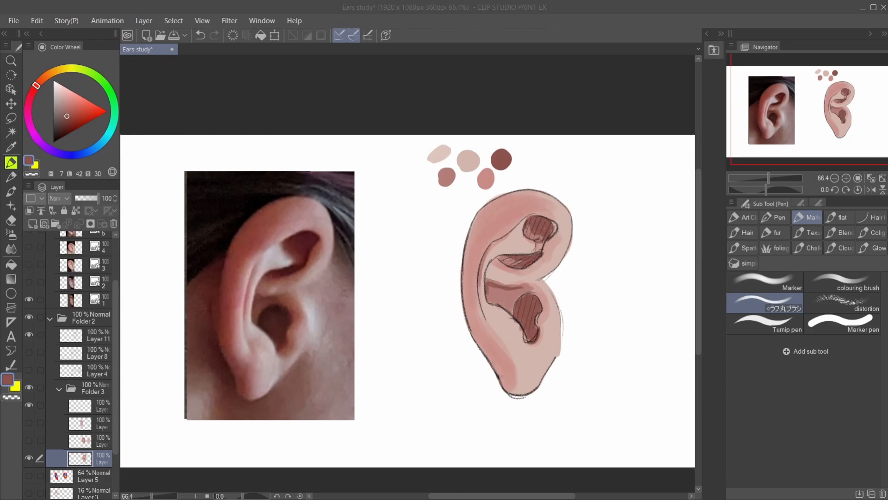
- Sample the lightest swatch, paint highlights on the front rim, tragus, lobe and inner ridge, and blend them with the Blur tool
left_click(439, 154, "alt")
left_click_drag(569, 231, 545, 280)
left_click_drag(556, 298, 562, 335)
left_click_drag(533, 382, 549, 358)
left_click_drag(491, 310, 510, 321)
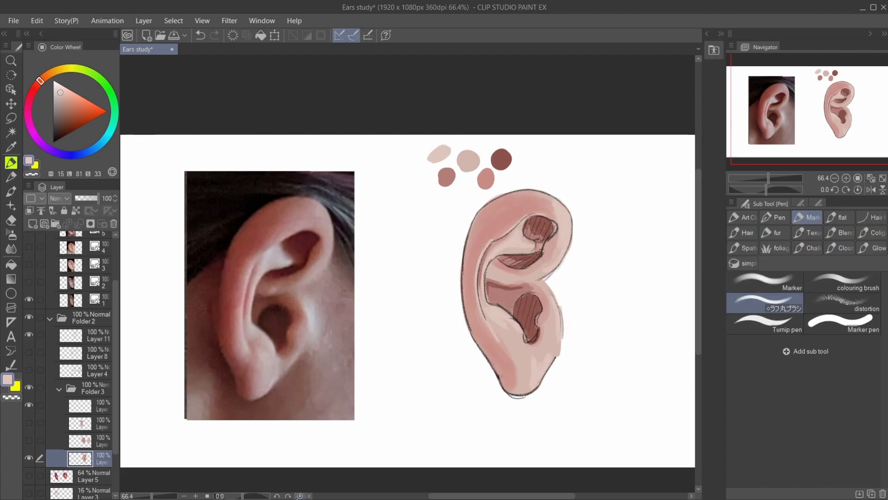
key("j")
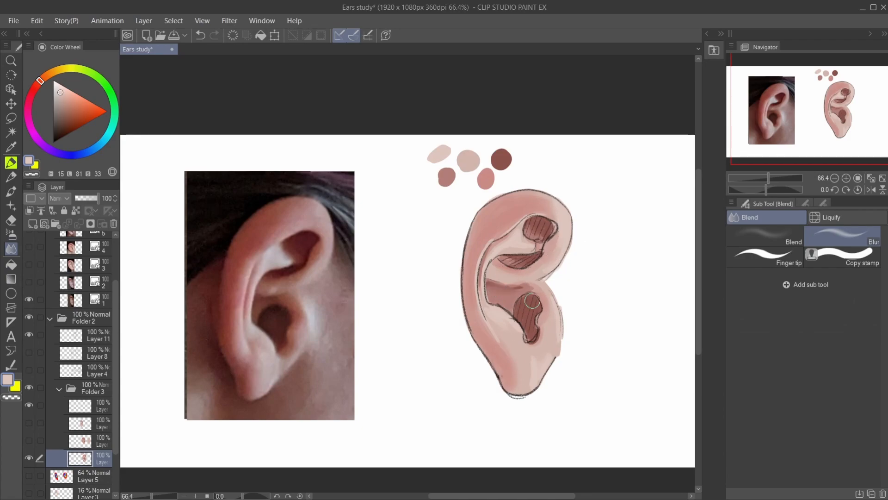
key("ctrl+minus")
- Sample the beige swatch and paint a strip of cheek skin along the ear's front edge, redoing the first attempt
key("i")
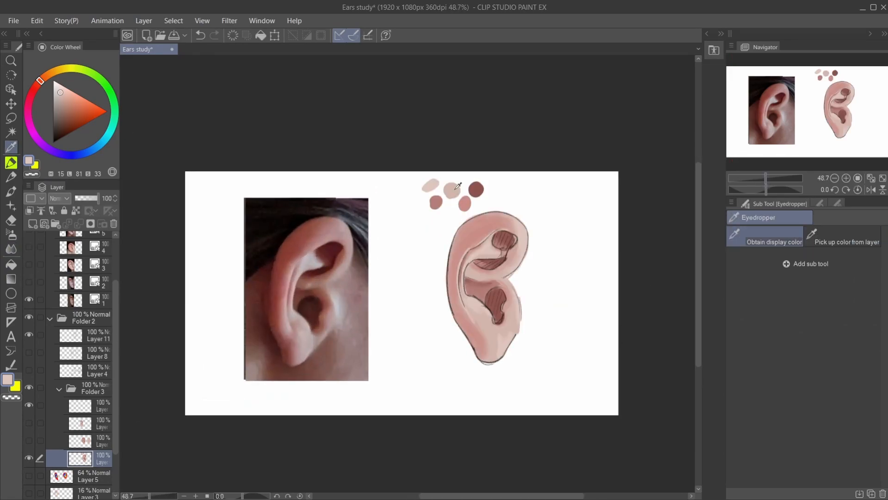
left_click(452, 190)
key("p")
left_click_drag(527, 215, 522, 368)
key("ctrl+z")
key("ctrl+z")
left_click_drag(523, 213, 512, 370)
- Sample the reddish pink swatch, shade below the lobe, and soften the cheek strip by blending and soft erasing
key("i")
left_click(465, 203)
key("p")
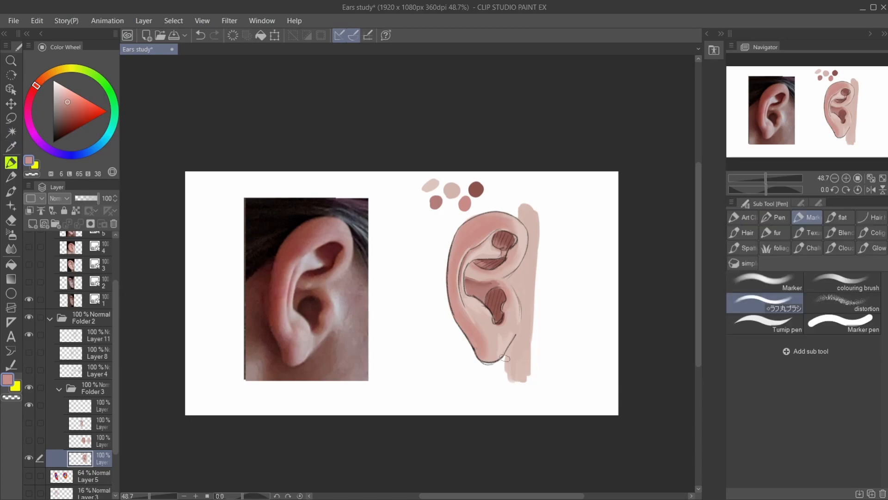
key("j")
key("e")
left_click_drag(523, 196, 523, 377)
- Sketch the outline of an ear seen from behind in pencil beside reference photo 7, undoing misplaced strokes
left_click_drag(766, 179, 761, 180)
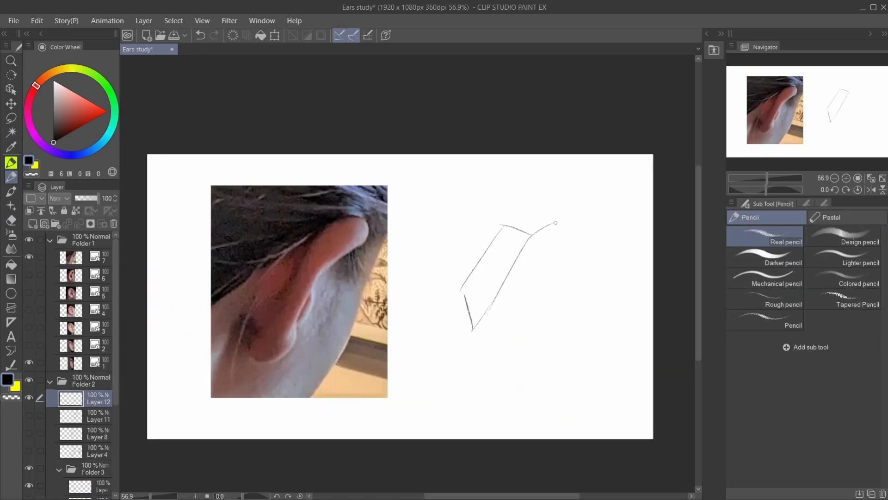
left_click_drag(555, 223, 518, 324)
left_click_drag(472, 323, 515, 319)
left_click_drag(504, 226, 461, 296)
left_click_drag(533, 236, 472, 330)
left_click_drag(537, 241, 536, 245)
left_click_drag(472, 335, 471, 340)
left_click_drag(553, 264, 503, 343)
key("ctrl+z")
key("ctrl+z")
key("ctrl+z")
key("ctrl+z")
key("ctrl+z")
key("ctrl+z")
key("ctrl+z")
key("ctrl+z")
key("ctrl+z")
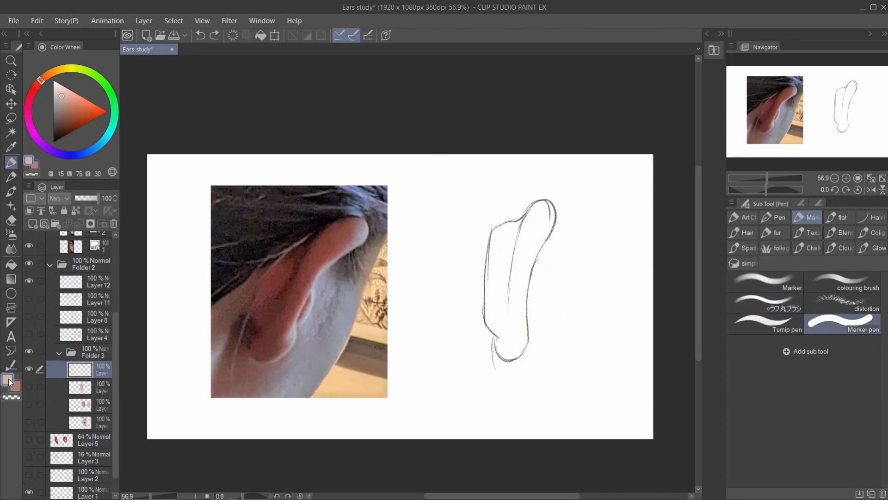
- Finish the back-view ear's upper rim line and fill the sketch with the pale pink base tone
mouse_move(546, 205)
left_mouse_down()
mouse_move(489, 298)
mouse_move(524, 303)
mouse_move(514, 355)
mouse_move(495, 368)
mouse_move(516, 261)
left_mouse_up()
key("e")
left_click(99, 282)
left_click(16, 386)
key("p")
left_click(765, 304)
key("ctrl+z")
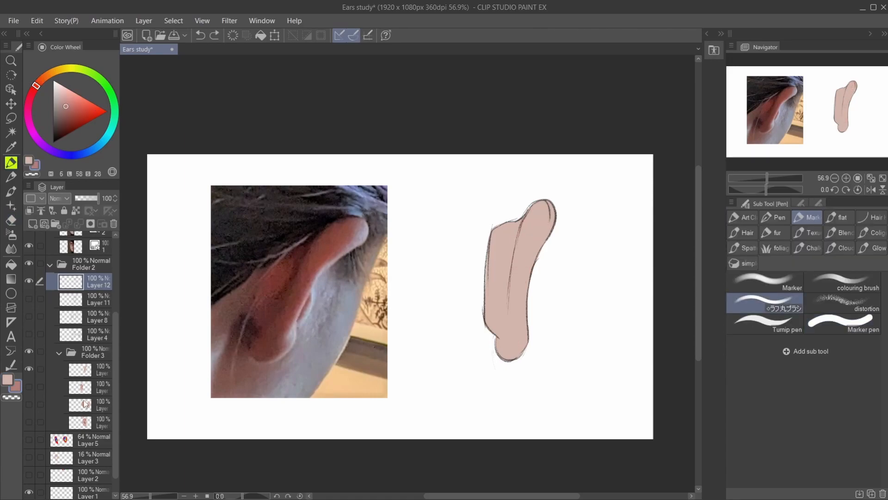
- Paint reddish shadows along the back-view ear's fold and highlights on its rim and lobe, redoing the last highlight strokes
left_click(80, 369)
left_click_drag(546, 204, 504, 333)
left_click_drag(523, 217, 491, 356)
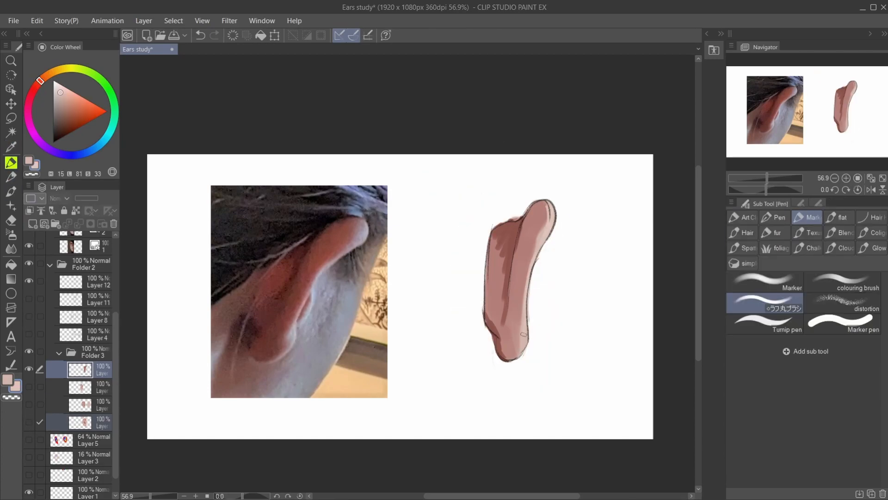
key("ctrl+z")
key("ctrl+z")
mouse_move(543, 214)
left_mouse_down()
mouse_move(521, 331)
mouse_move(548, 249)
left_mouse_up()
key("e")
left_click(764, 236)
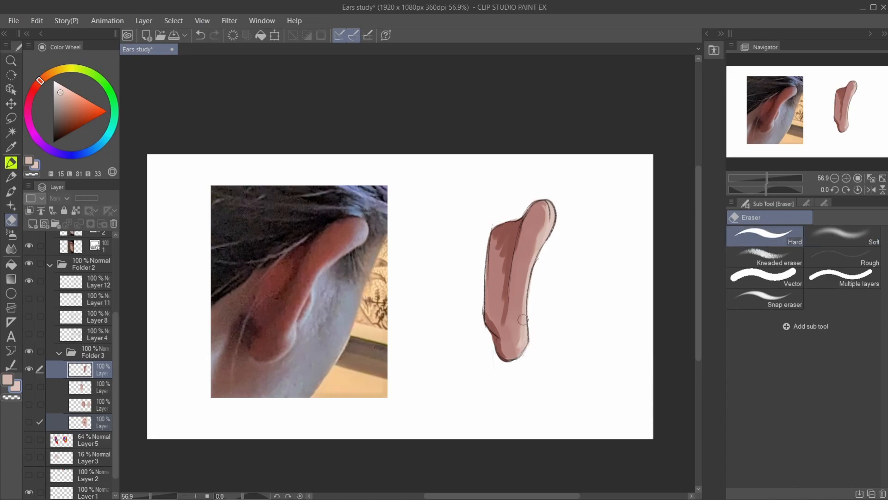
- Blend the back-view ear's shadows and highlights into smooth transitions with the Blur tool
key("j")
left_click(534, 341, "alt")
key("p")
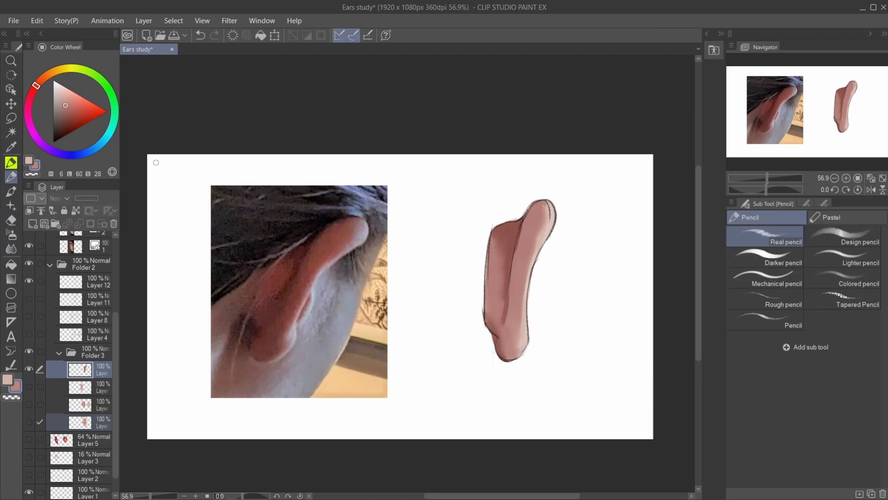
left_click_drag(504, 247, 505, 244)
key("j")
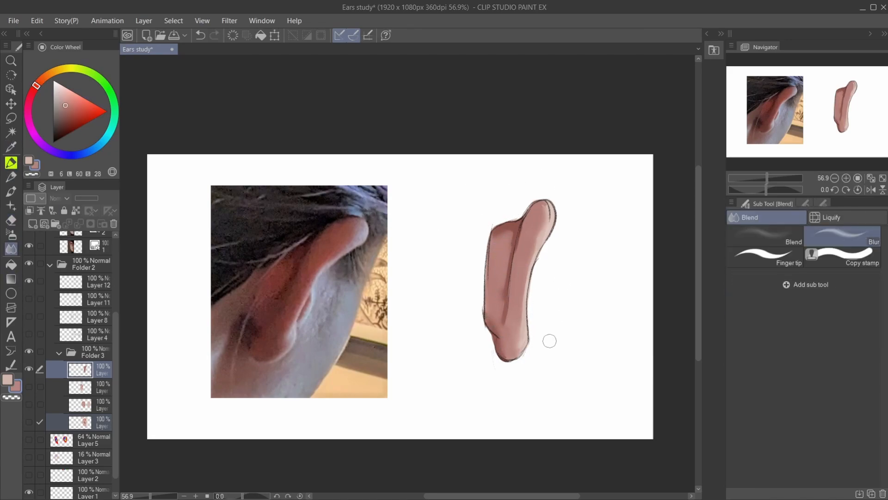
- Paint a broad strip of head skin beside the back-view ear, alternating between the pink and pale tones
key("e")
left_click(766, 179)
key("p")
mouse_move(472, 195)
left_mouse_down()
mouse_move(466, 265)
mouse_move(478, 223)
mouse_move(466, 246)
mouse_move(485, 212)
mouse_move(505, 205)
left_mouse_up()
key("x")
left_click_drag(477, 332, 475, 352)
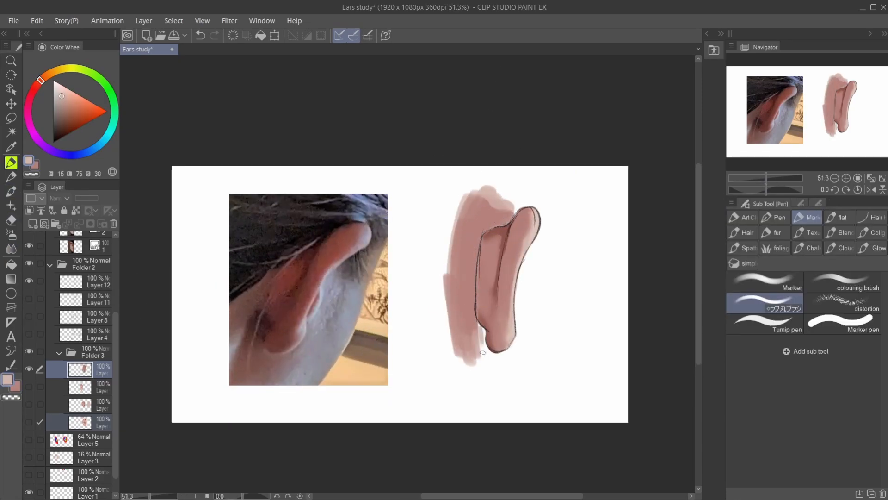
- Hide the reference photo folder and move the back-view sketch, Layer 12, into Folder 3 above its paint layer
left_click_drag(116, 393, 116, 315)
left_click(29, 242)
left_click_drag(116, 338, 119, 438)
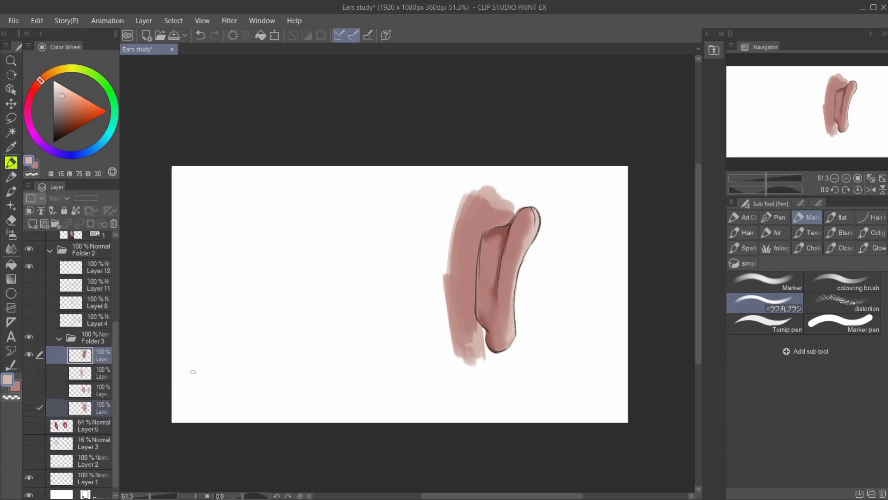
left_click(85, 269)
left_click(29, 354)
left_click(29, 354)
left_click(74, 359, "ctrl")
left_click_drag(75, 273, 87, 347)
left_click(93, 355, "shift")
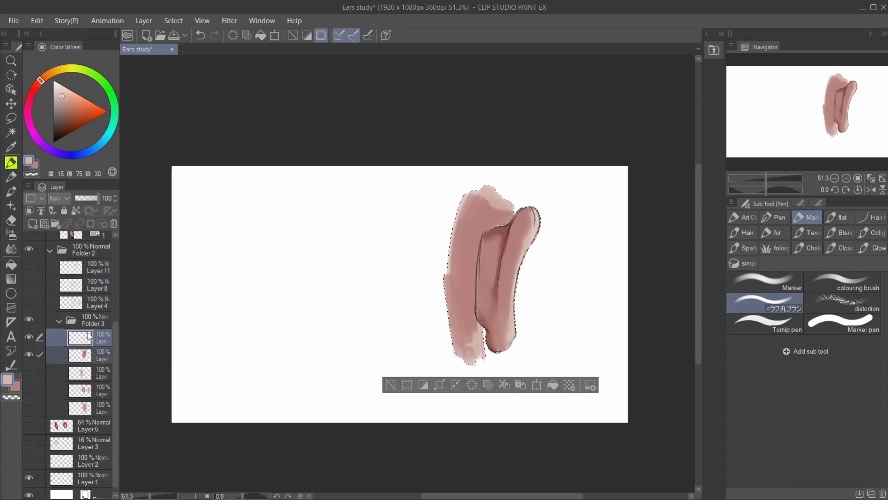
- Clear the selection, spread the ear sketches with their paint across the canvas, and show all the ear paint layers
key("ctrl+d")
left_click(92, 355, "shift")
key("k")
left_click_drag(490, 278, 263, 293)
left_click(29, 354)
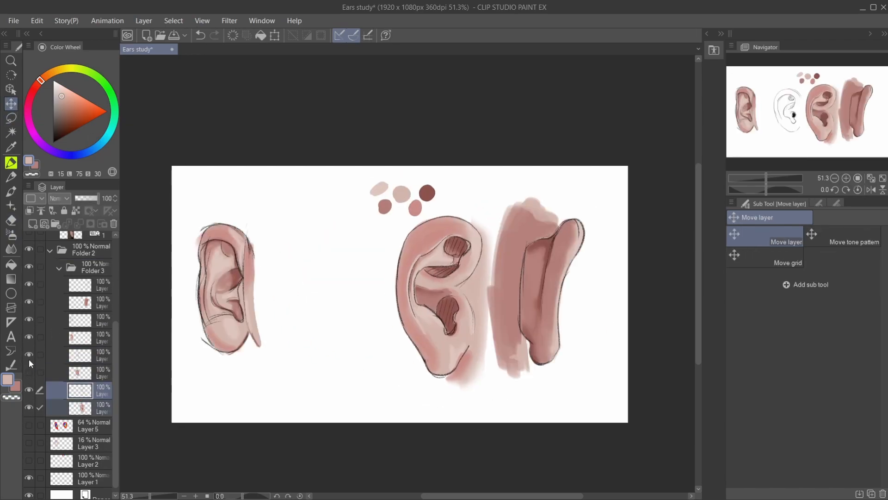
left_click(30, 372)
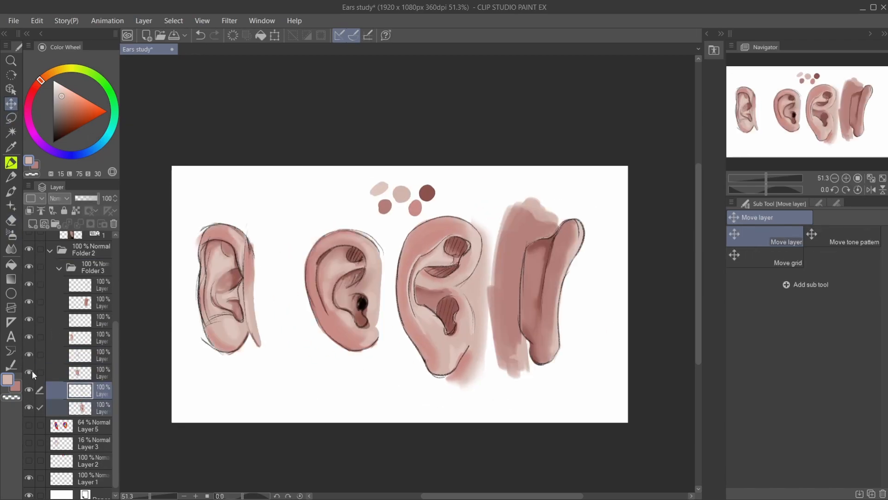
- Scale down the back-view ear with its sketch and paint layers and place it at the canvas's lower right
left_click(84, 285)
left_click(83, 303, "shift")
left_click(40, 24)
left_click_drag(586, 196, 573, 222)
left_click_drag(541, 296, 566, 320)
left_click(518, 421)
- Scale down the third ear with its sketch and paint layers and move it up toward the canvas's top edge
left_click(83, 390)
left_click(84, 408, "shift")
key("ctrl+t")
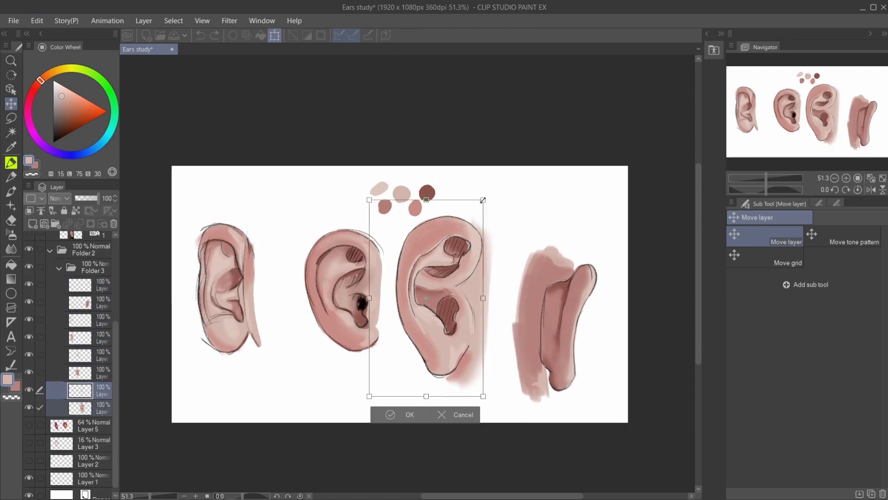
left_click_drag(496, 182, 477, 213)
left_click_drag(435, 296, 439, 242)
left_click(390, 363)
- Move the second ear down and the leftmost ear up, each with its sketch and paint layers, to stagger them
left_click(83, 355)
left_click(83, 372, "shift")
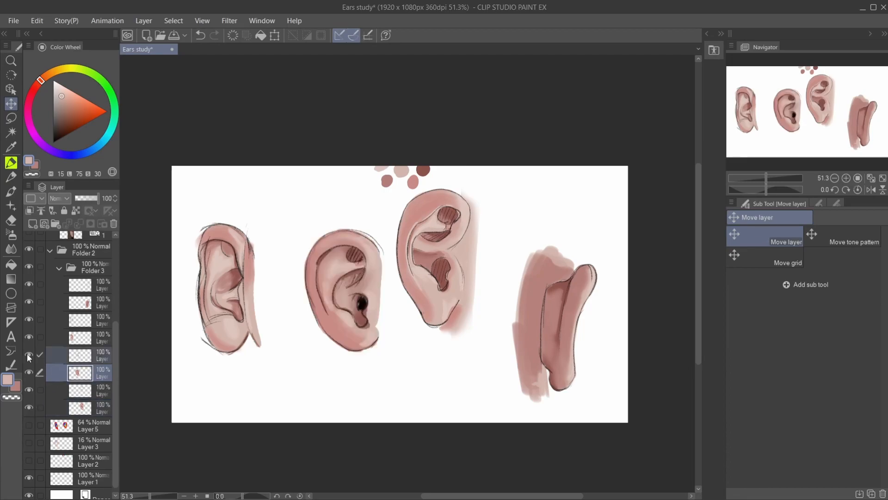
left_click_drag(355, 315, 339, 360)
left_click(83, 320)
left_click(83, 338, "shift")
left_click_drag(242, 307, 241, 266)
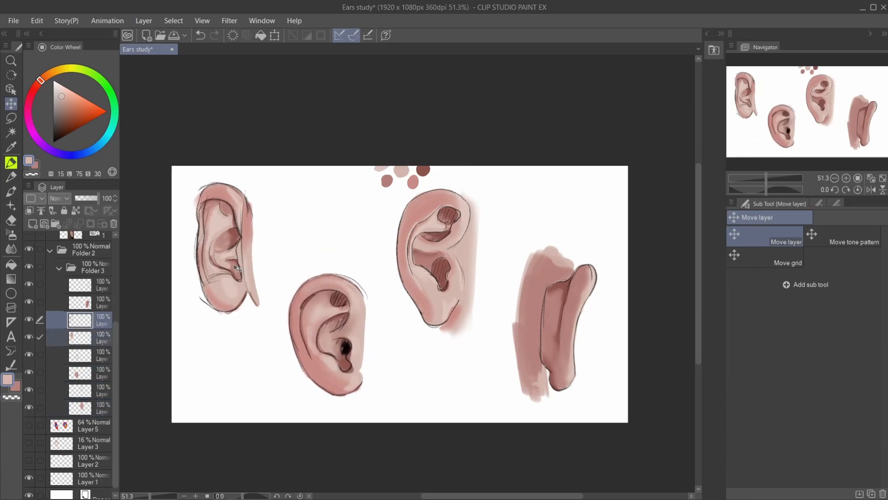
- Erase the colour swatches above the third ear from its paint layer
left_click(65, 409)
left_click(11, 221)
left_click_drag(397, 174, 413, 176)
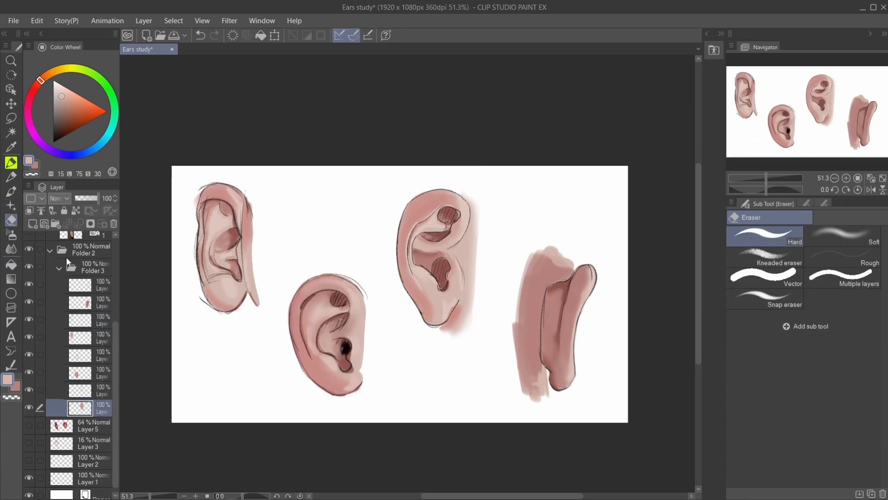
- Add a layer beneath the ears and paint it pale blue as the background, undoing and redoing recent edits along the way
left_click(32, 224)
left_click_drag(88, 407, 88, 432)
left_click(29, 124)
left_click_drag(29, 124, 101, 143)
key("ctrl+z")
key("ctrl+z")
key("ctrl+z")
key("ctrl+z")
key("ctrl+z")
key("ctrl+y")
key("ctrl+y")
key("ctrl+y")
key("ctrl+y")
key("ctrl+y")
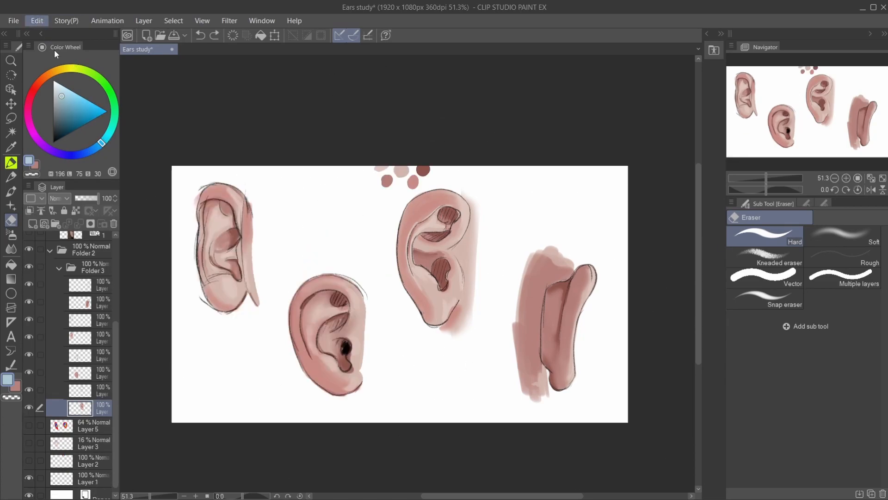
left_click(12, 162)
left_click_drag(185, 185, 575, 409)
- Choose a darker blue and paint a broad wavy band across the background behind the ears
left_click_drag(101, 143, 91, 150)
left_click(74, 110)
left_click(70, 115)
left_click(765, 282)
left_click_drag(173, 192, 628, 262)
left_click_drag(173, 273, 606, 412)
mouse_move(176, 178)
left_mouse_down()
mouse_move(197, 191)
mouse_move(619, 277)
left_mouse_up()
left_click_drag(180, 278, 296, 342)
left_click_drag(241, 277, 516, 261)
left_click_drag(597, 315, 620, 412)
left_click_drag(181, 175, 250, 176)
- Undo the last background edit and paint thin curved blue lines flowing along the wavy band's edges
left_click(11, 220)
key("ctrl+z")
left_click(11, 162)
left_click_drag(176, 283, 264, 363)
left_click_drag(296, 229, 628, 204)
left_click_drag(264, 363, 531, 420)
left_click_drag(444, 329, 554, 421)
- Paint over the entire wavy background behind the ears with a solid deep blue using a large rough round brush
left_click(766, 303)
left_click_drag(92, 150, 78, 154)
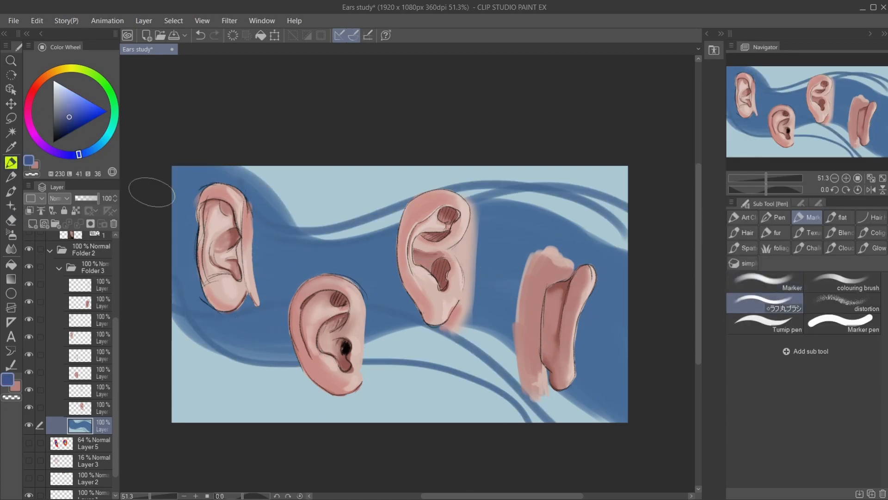
left_click_drag(185, 178, 620, 356)
key("bracketright")
left_click_drag(601, 222, 269, 423)
left_click_drag(208, 398, 615, 175)
- Sample a light skin tone from the first ear and paint broad patches of skin behind the ears
key("x")
left_click_drag(264, 208, 273, 294)
key("ctrl+z")
left_click(11, 146)
left_click(250, 264)
left_click(12, 164)
left_click_drag(254, 198, 273, 305)
left_click_drag(559, 237, 509, 366)
- Sample a pinker skin tone and paint it on the skin patch beneath the third ear's lobe
left_click(11, 146)
left_click(11, 162)
left_click_drag(424, 326, 468, 336)
- Try streaky strokes over the skin patch beside the first ear with the RossDraws Painterly 1 brush
left_click(743, 217)
left_click(785, 346)
left_click_drag(278, 196, 273, 342)
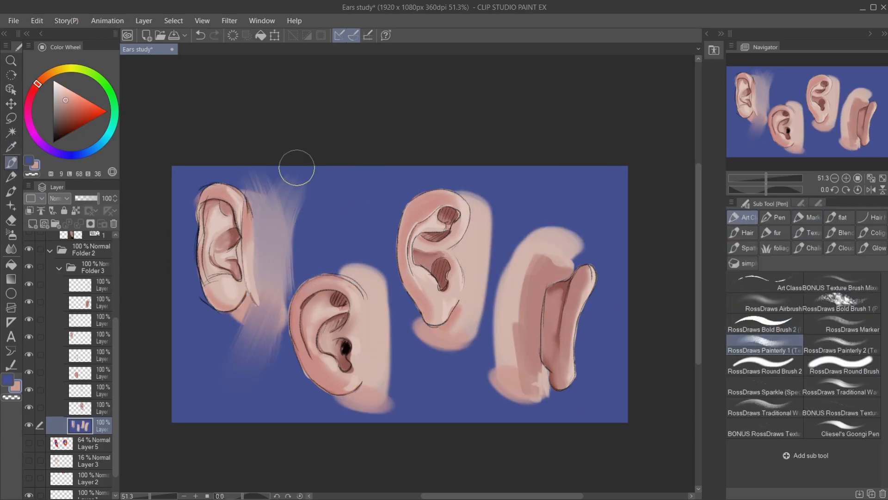
key("ctrl+z")
key("ctrl+z")
- Try a lighter blue textured stroke on the background below the first ear with a RossDraws Traditional brush
left_click(29, 425)
left_click(29, 424)
left_click(94, 148)
left_click(88, 106)
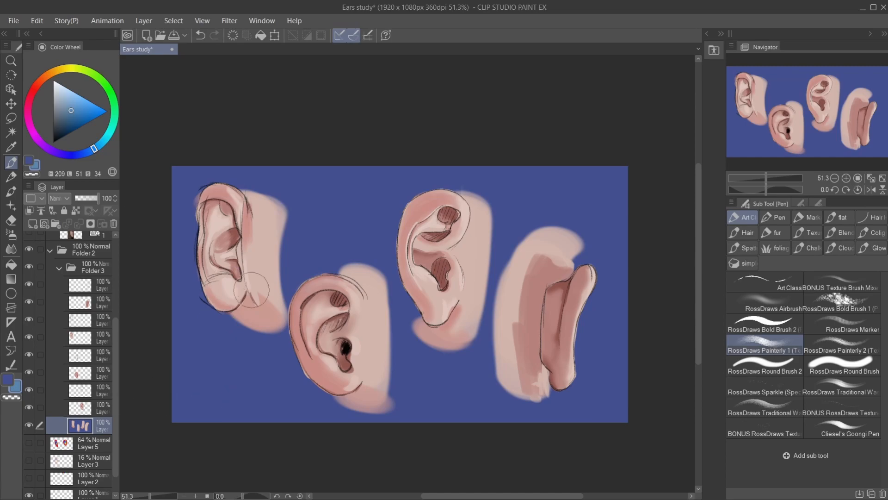
left_click(841, 324)
left_click(842, 387)
left_click_drag(252, 335, 248, 399)
key("ctrl+z")
- Try lighter blue strokes around the first ear with a different RossDraws Traditional brush
left_click(764, 408)
left_click(68, 106)
mouse_move(196, 200)
left_mouse_down()
mouse_move(202, 281)
mouse_move(237, 325)
left_mouse_up()
left_click_drag(282, 336, 202, 311)
key("ctrl+z")
mouse_move(192, 261)
left_mouse_down()
mouse_move(286, 234)
mouse_move(287, 299)
left_mouse_up()
left_click_drag(218, 178, 300, 296)
key("ctrl+z")
key("ctrl+z")
key("ctrl+z")
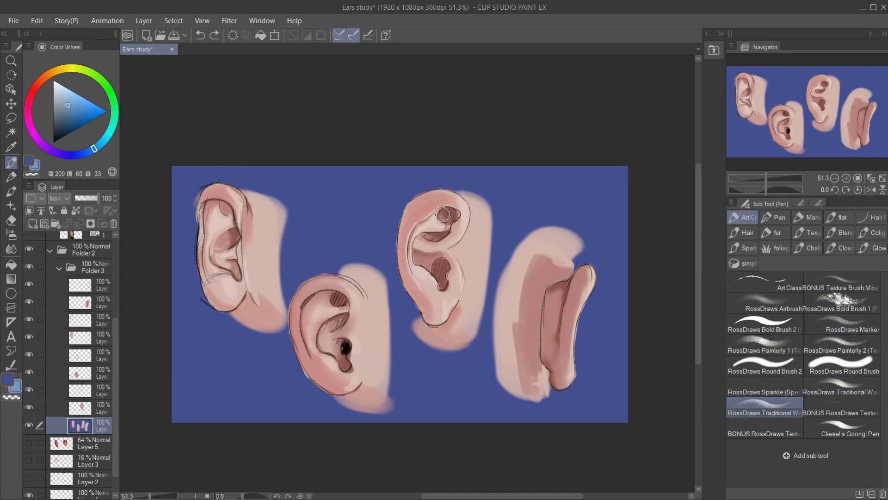
- Enlarge the RossDraws Traditional brush and paint a muted blue around the outer edges and corners of the background
left_click(185, 185, "alt")
key("bracketright")
key("bracketright")
key("bracketright")
key("bracketright")
mouse_move(206, 417)
left_mouse_down()
mouse_move(530, 151)
mouse_move(293, 437)
left_mouse_up()
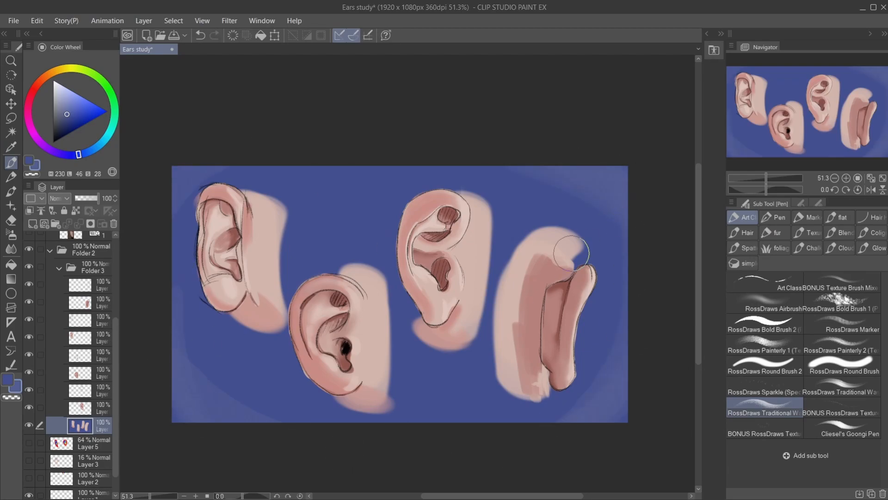
- Add a layer above the background and write the artist's signature in black with the G-pen in its lower-left corner
left_click(779, 218)
scroll(192, 436, "up", 4)
scroll(80, 393, "up", 1)
left_click(102, 447)
left_click(102, 464)
left_click(32, 224)
left_click_drag(162, 383, 188, 381)
left_click_drag(175, 383, 173, 397)
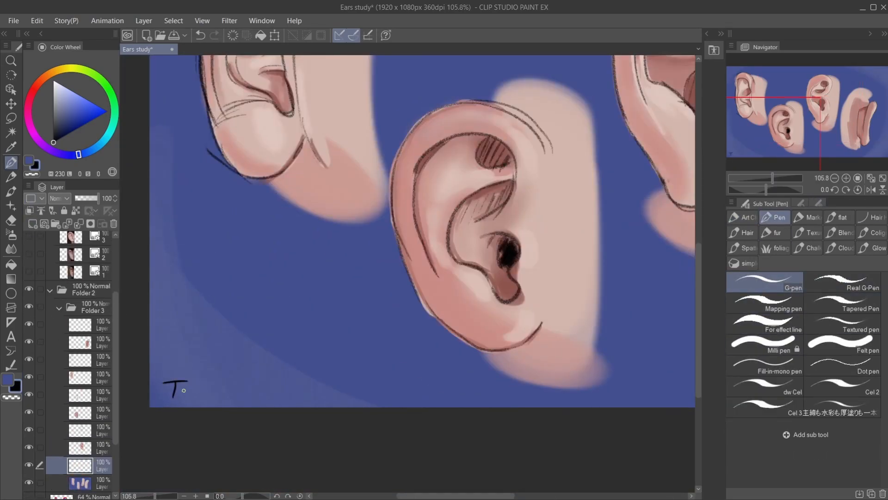
key("ctrl+0")
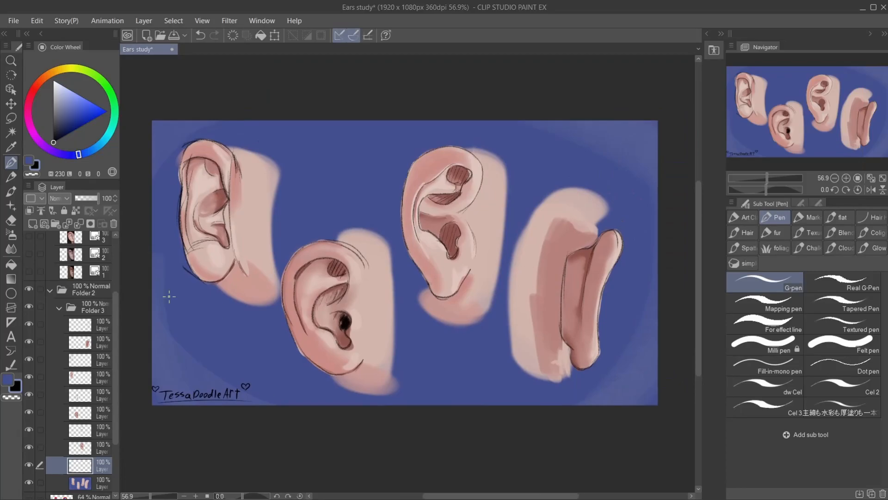